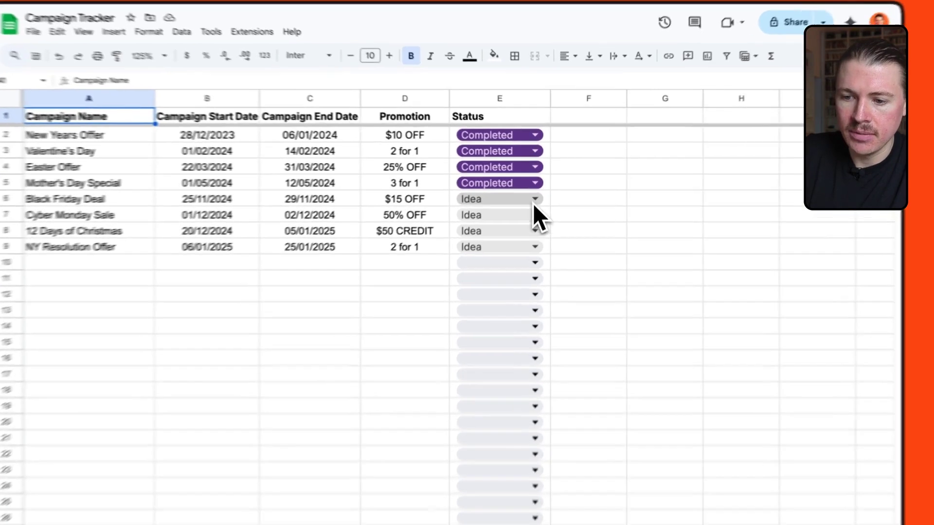
Step: Set Black Friday Deal's status in cell E6 to Planning
{"action": "left_click", "coordinate": [539, 190]}
{"action": "left_click", "coordinate": [510, 222]}
{"action": "left_click", "coordinate": [596, 207]}
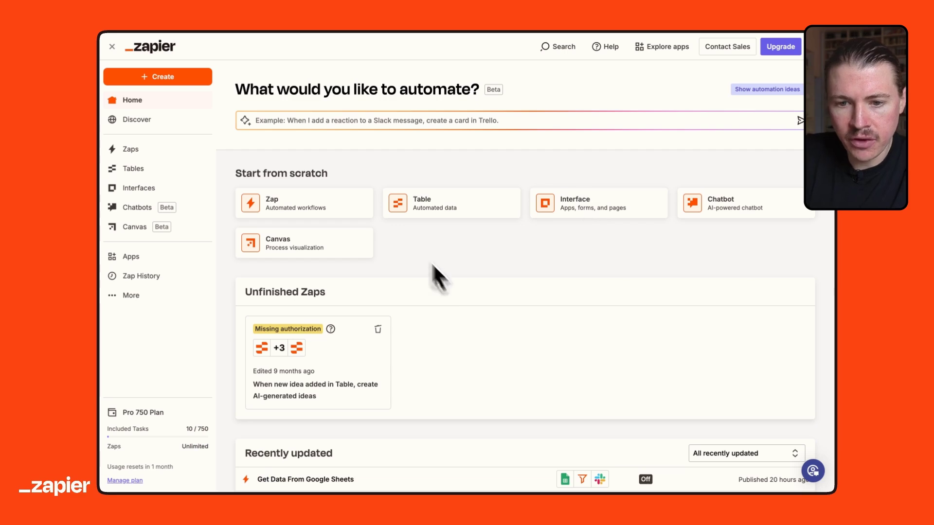
Step: Create a new Zap and rename it 'Google Sheets - Slack Marketing Campaign Alert'
{"action": "left_click", "coordinate": [132, 91]}
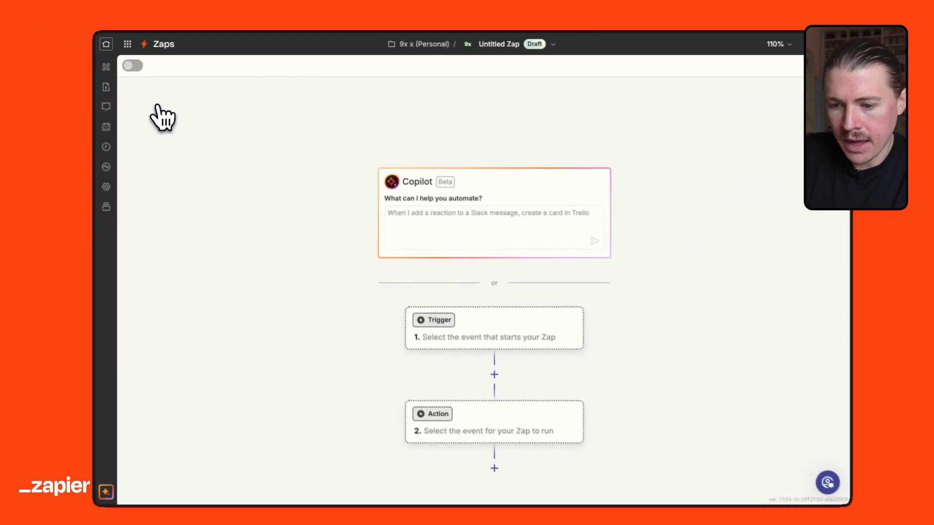
{"action": "left_click", "coordinate": [497, 45]}
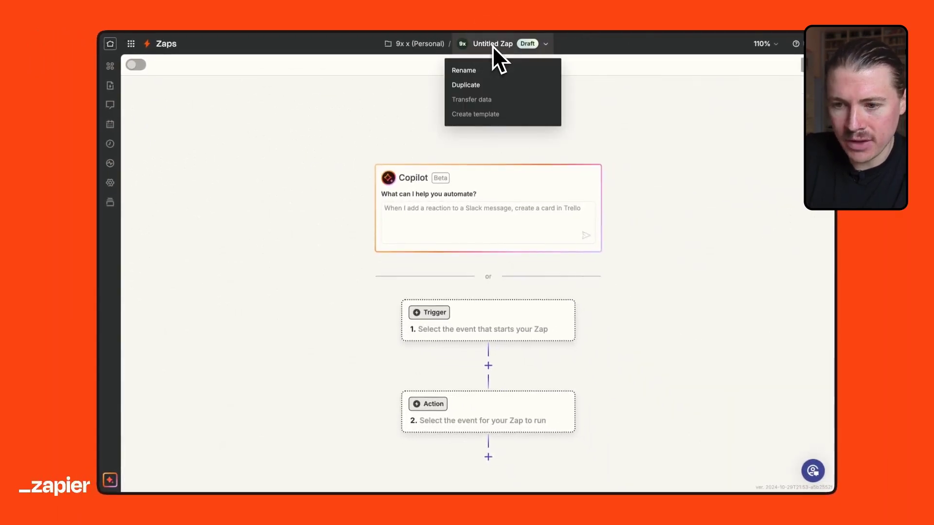
{"action": "left_click", "coordinate": [468, 70]}
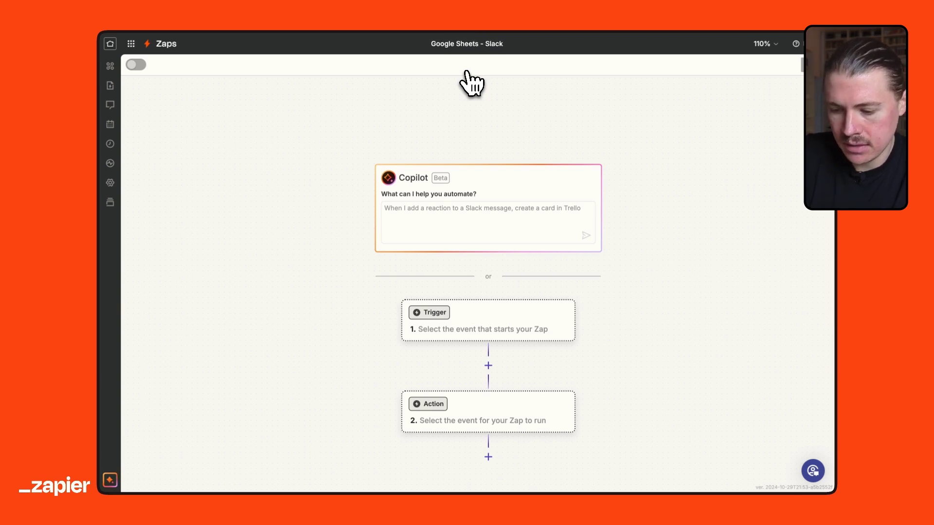
{"action": "type", "text": "Google Sheets - Slack Marketing Campaign Alert"}
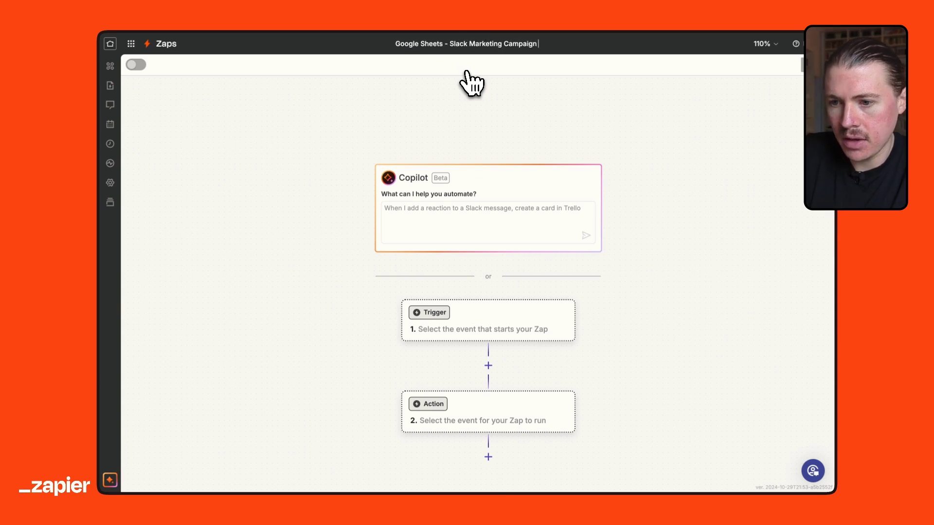
{"action": "left_click", "coordinate": [605, 139]}
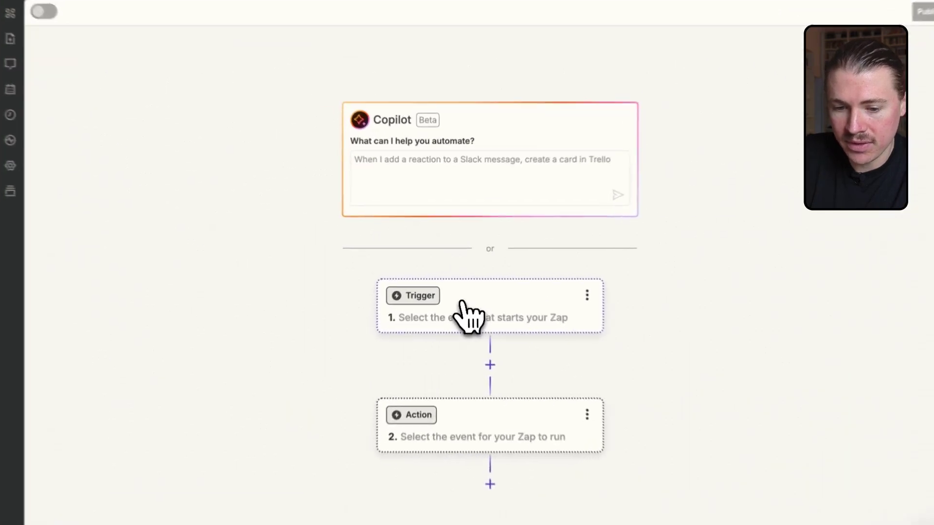
Step: Set the trigger to Google Sheets with the New or Updated Spreadsheet Row (Team Drive) event
{"action": "left_click", "coordinate": [461, 304]}
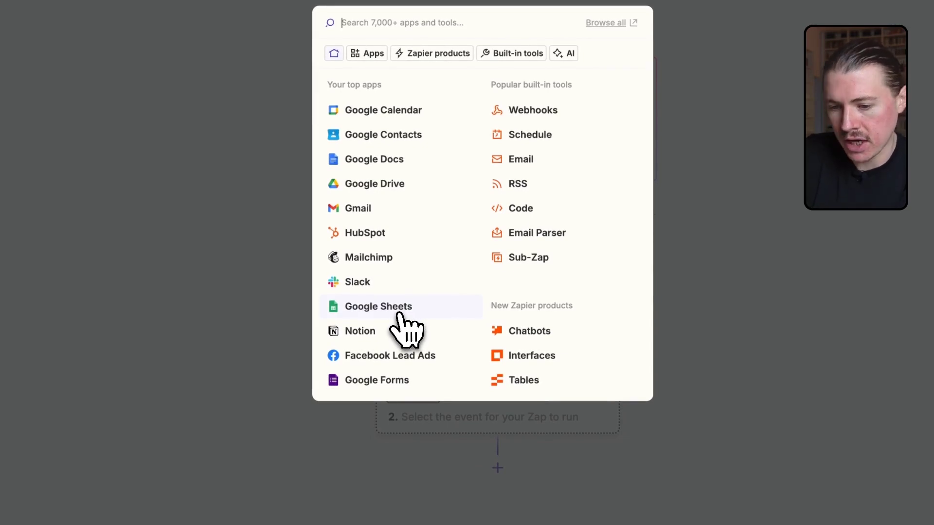
{"action": "left_click", "coordinate": [398, 314]}
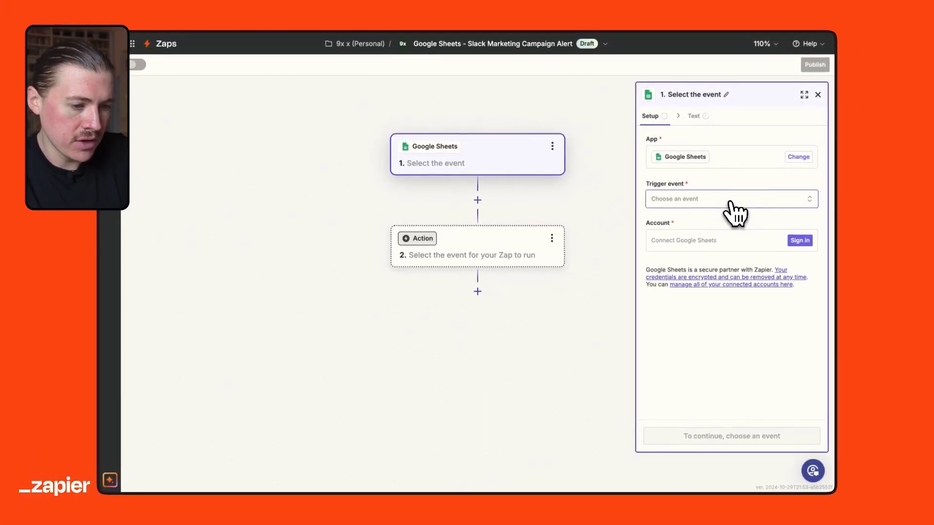
{"action": "left_click", "coordinate": [731, 202]}
{"action": "scroll", "coordinate": [560, 297], "scroll_direction": "down", "scroll_amount": 2}
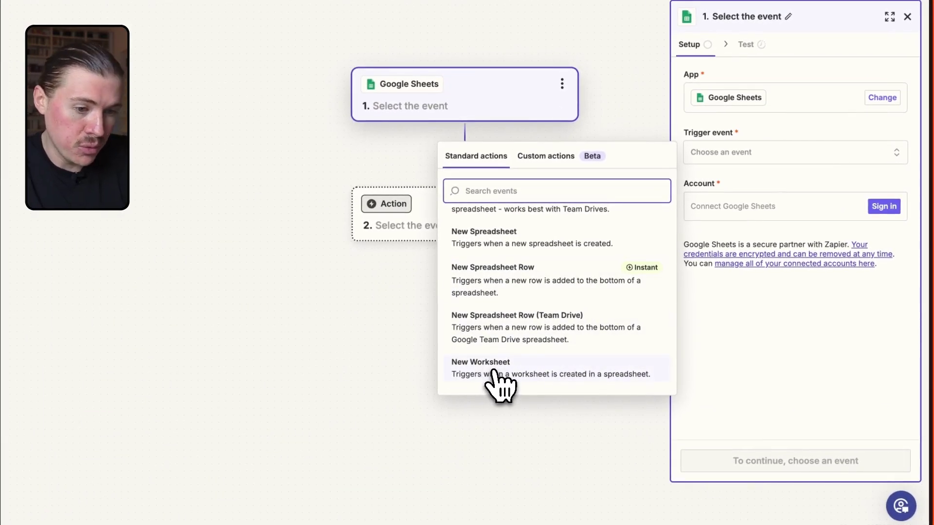
{"action": "scroll", "coordinate": [491, 384], "scroll_direction": "up", "scroll_amount": 2}
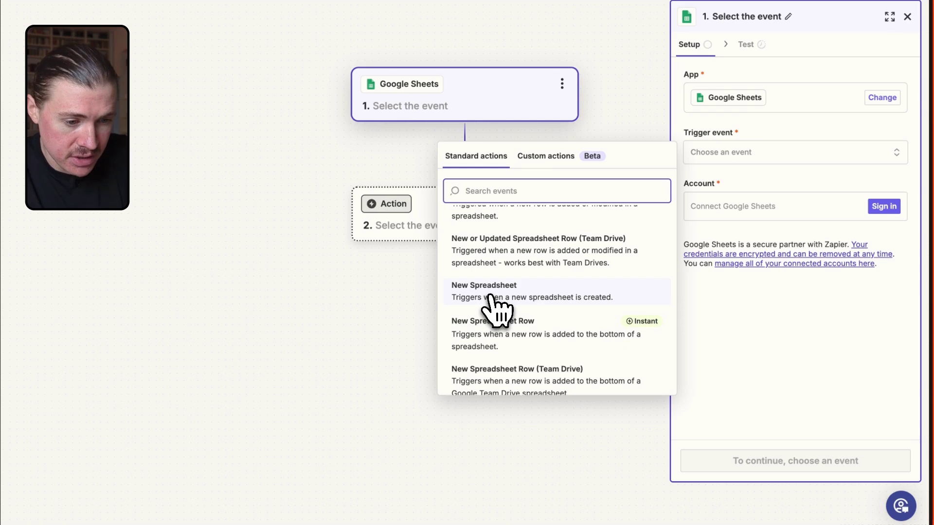
{"action": "scroll", "coordinate": [535, 350], "scroll_direction": "up", "scroll_amount": 1}
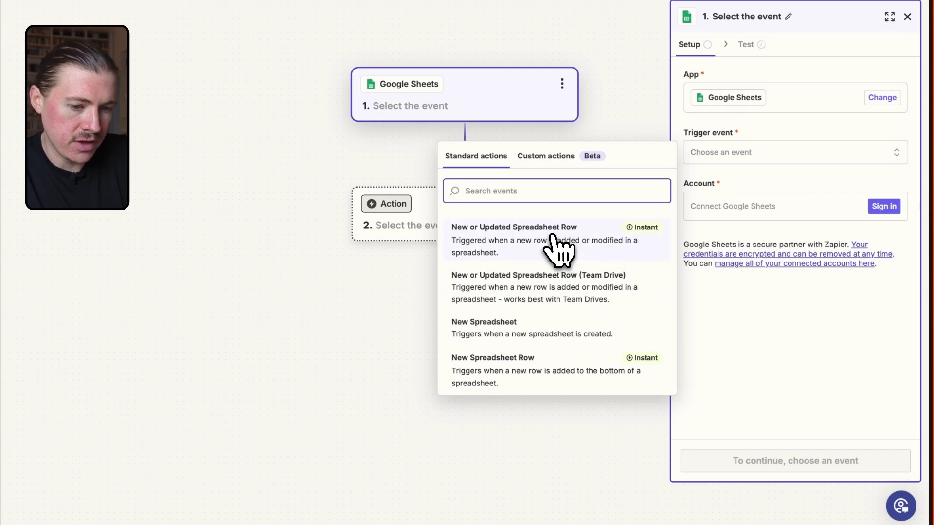
{"action": "left_click", "coordinate": [589, 302]}
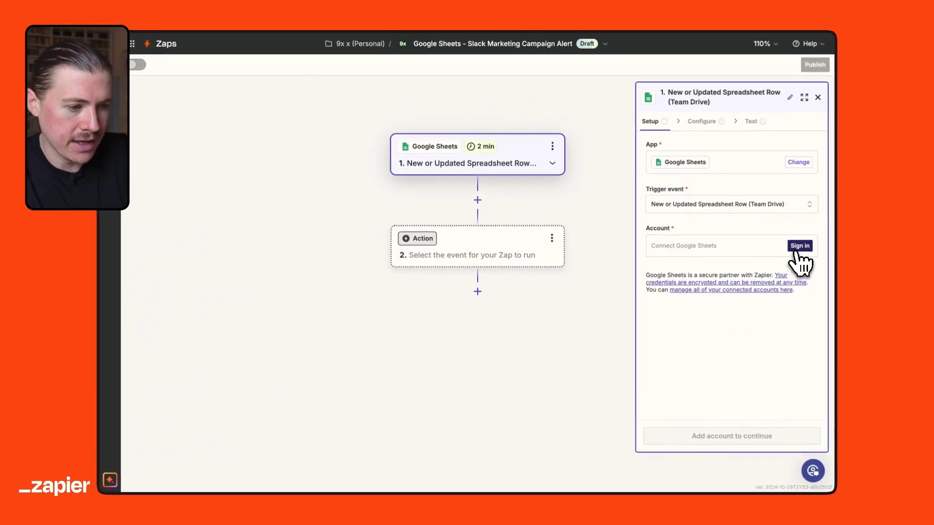
Step: Sign in with a Google account and allow Zapier access to Drive and Sheets
{"action": "left_click", "coordinate": [799, 246]}
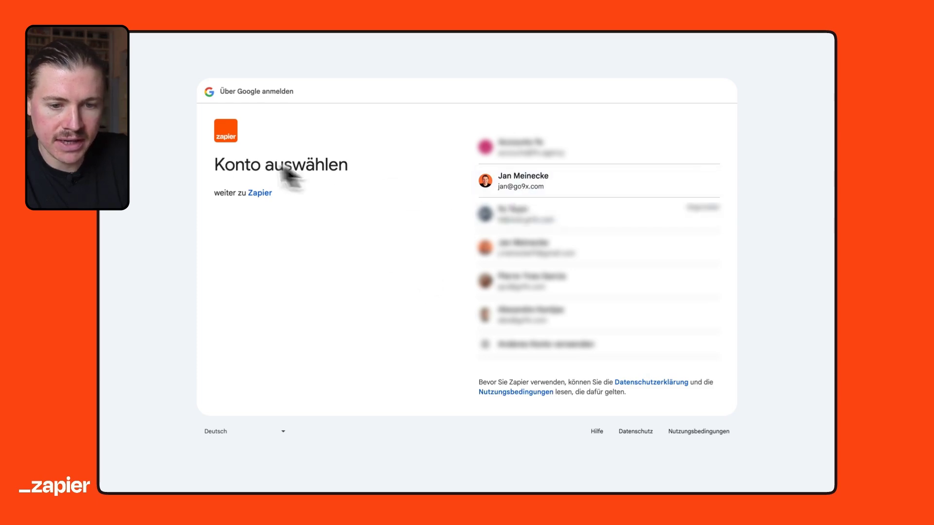
{"action": "left_click", "coordinate": [542, 190]}
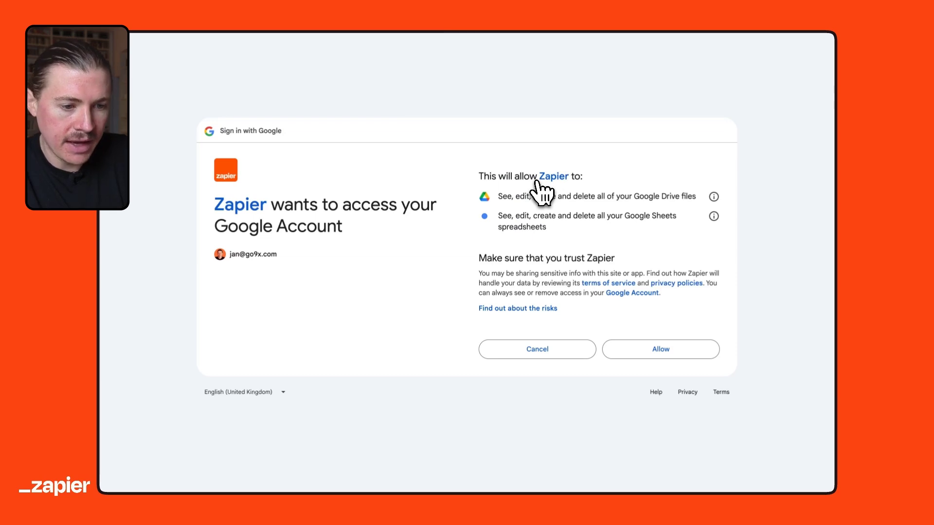
{"action": "left_click", "coordinate": [674, 358]}
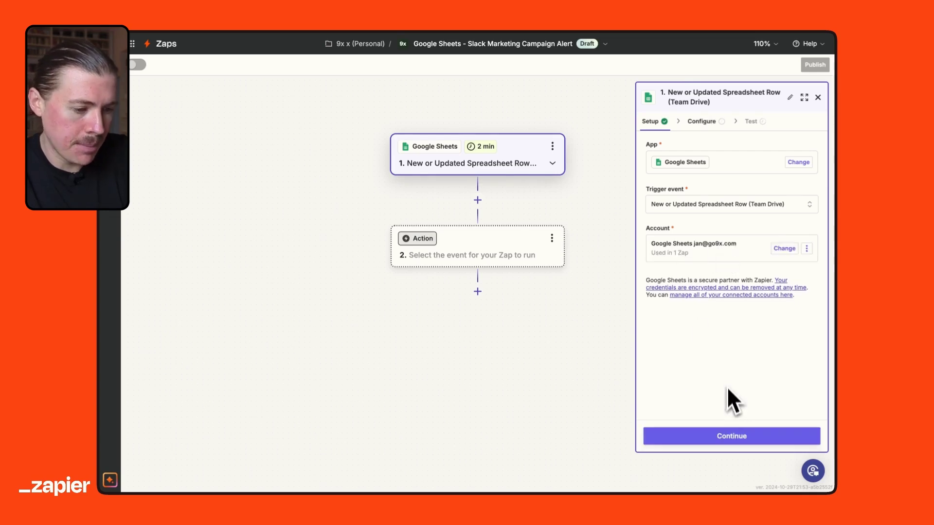
Step: Select Campaign Tracker as the trigger's spreadsheet, pasting its copied name into the search
{"action": "left_click", "coordinate": [730, 437]}
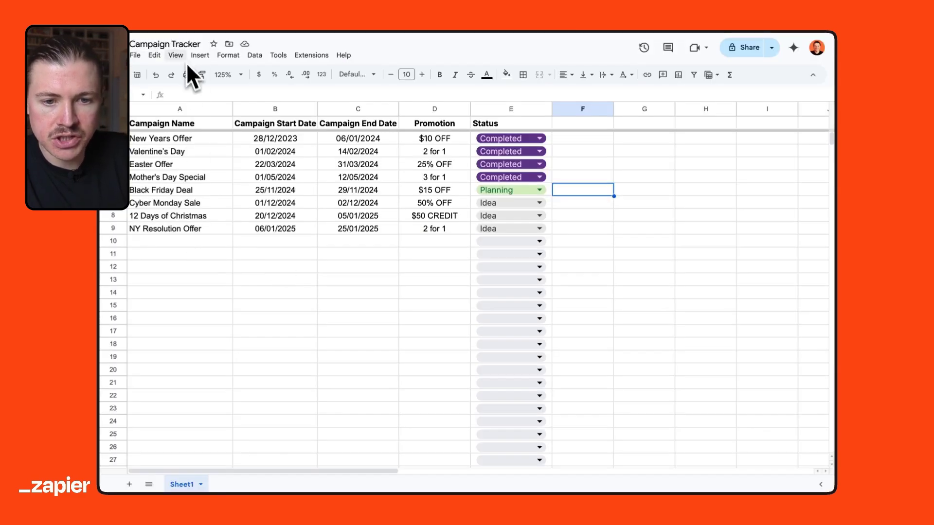
{"action": "left_click", "coordinate": [176, 44]}
{"action": "key", "text": "ctrl+c"}
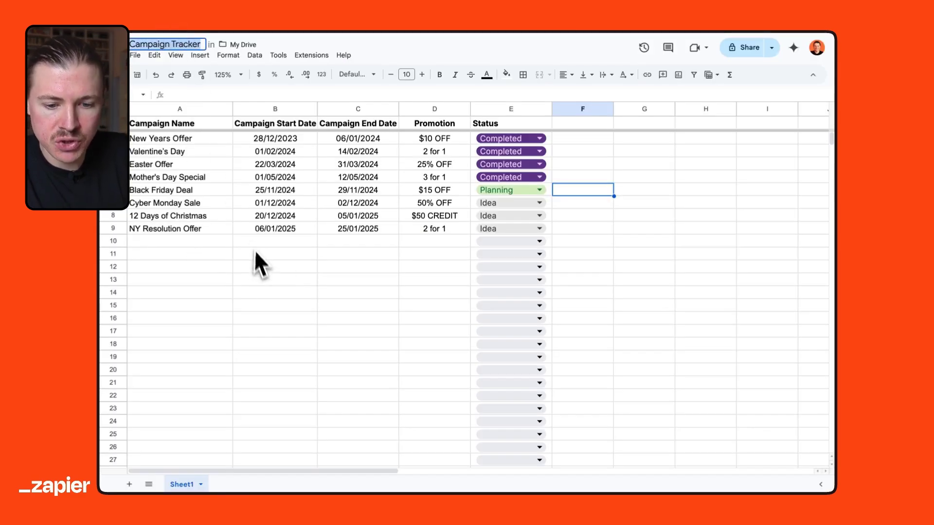
{"action": "mouse_move", "coordinate": [117, 271]}
{"action": "left_click", "coordinate": [144, 298]}
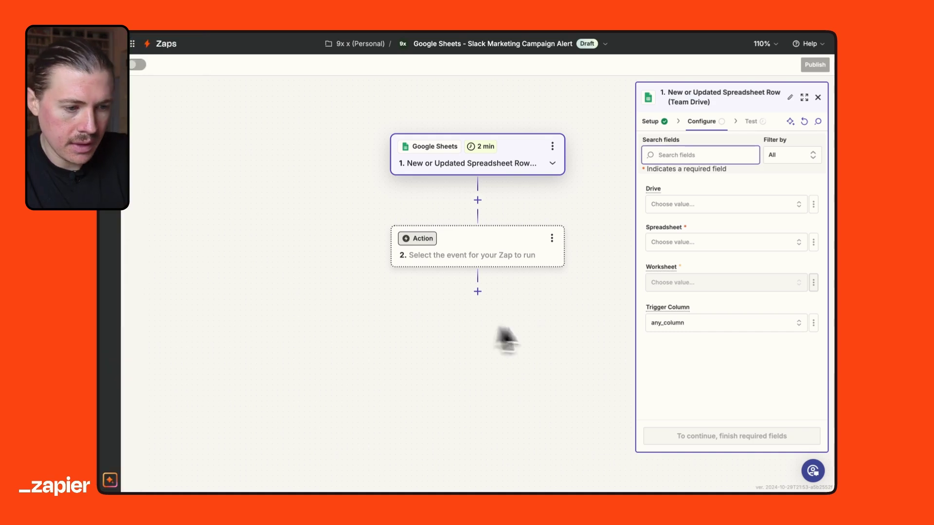
{"action": "left_click", "coordinate": [691, 248]}
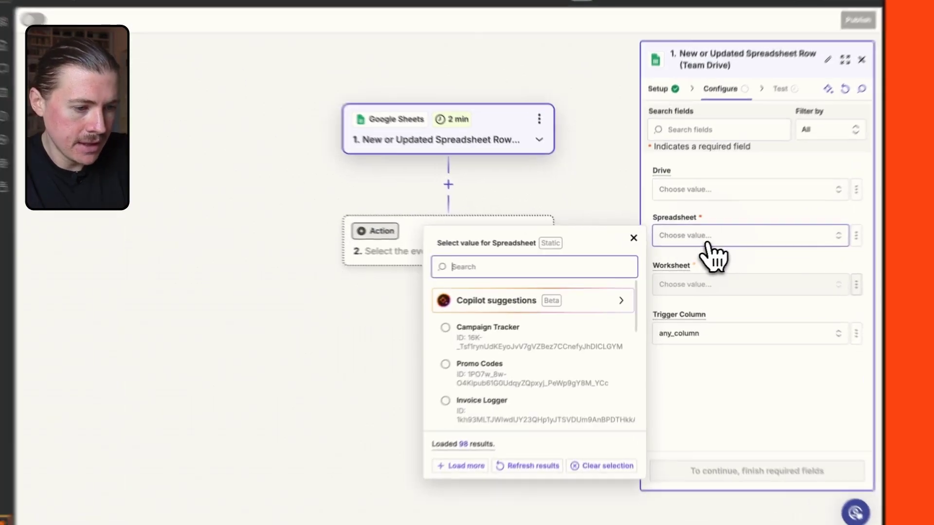
{"action": "key", "text": "ctrl+v"}
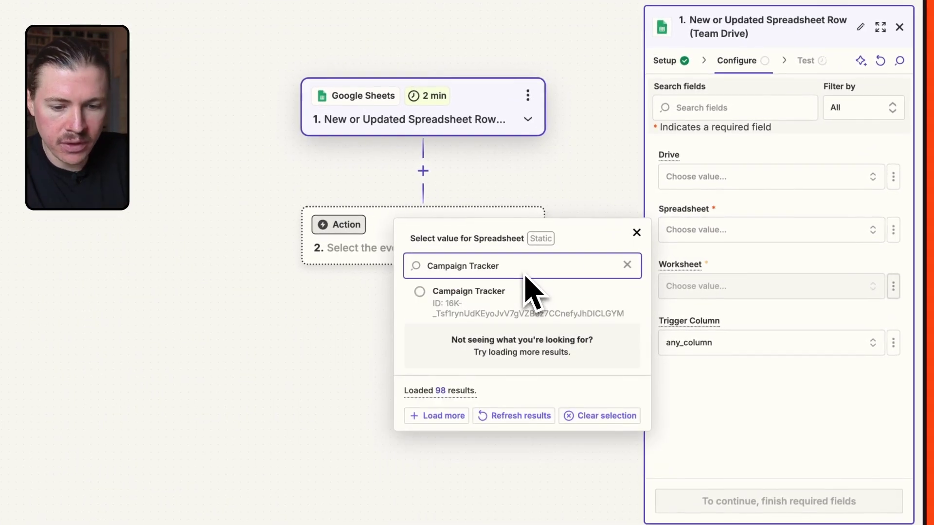
{"action": "left_click", "coordinate": [462, 298]}
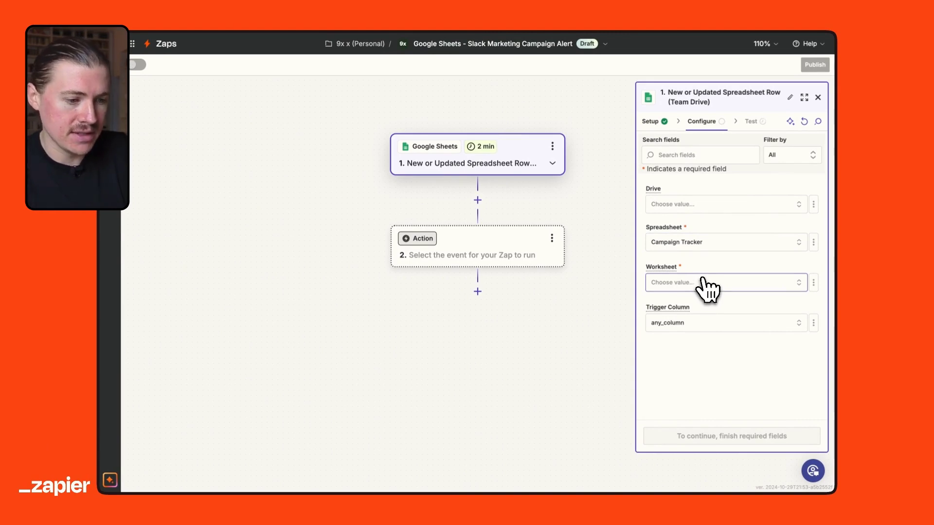
Step: Set the worksheet to Sheet1 and the trigger column to Status
{"action": "left_click", "coordinate": [702, 282]}
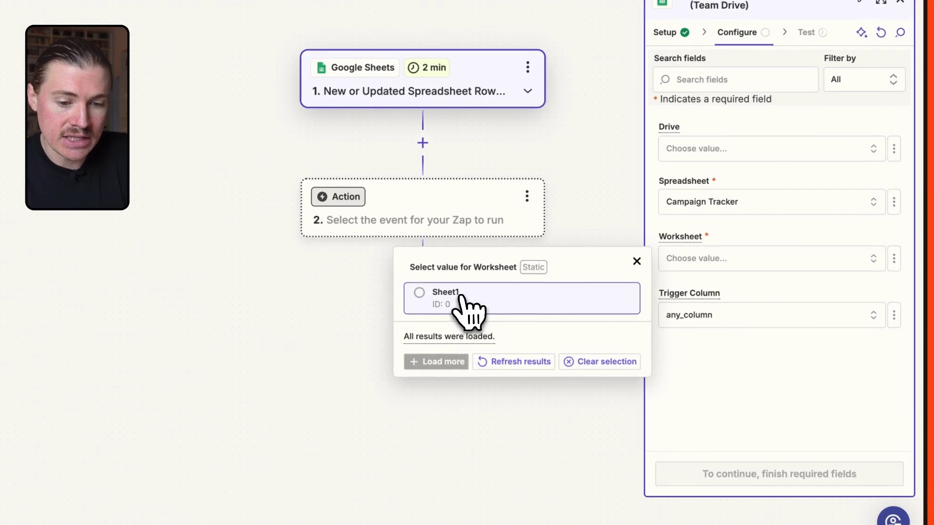
{"action": "left_click", "coordinate": [460, 296]}
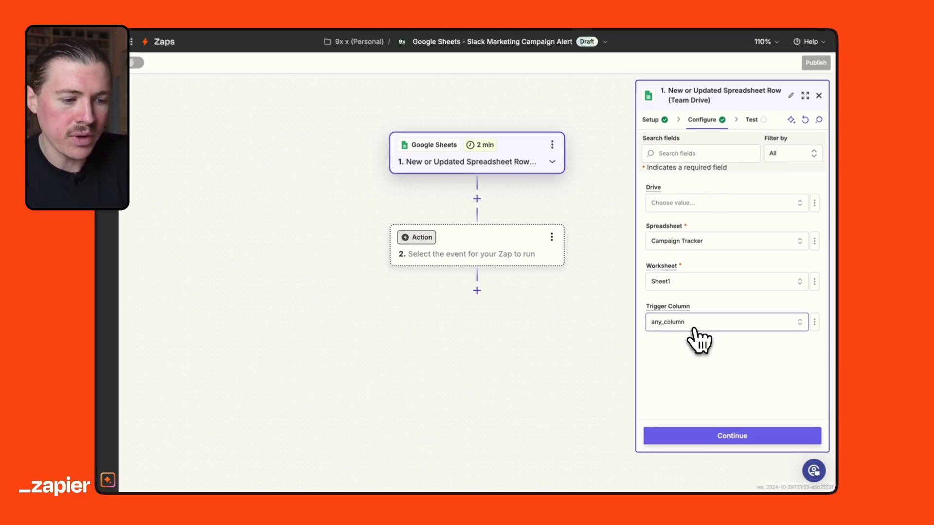
{"action": "left_click", "coordinate": [693, 330]}
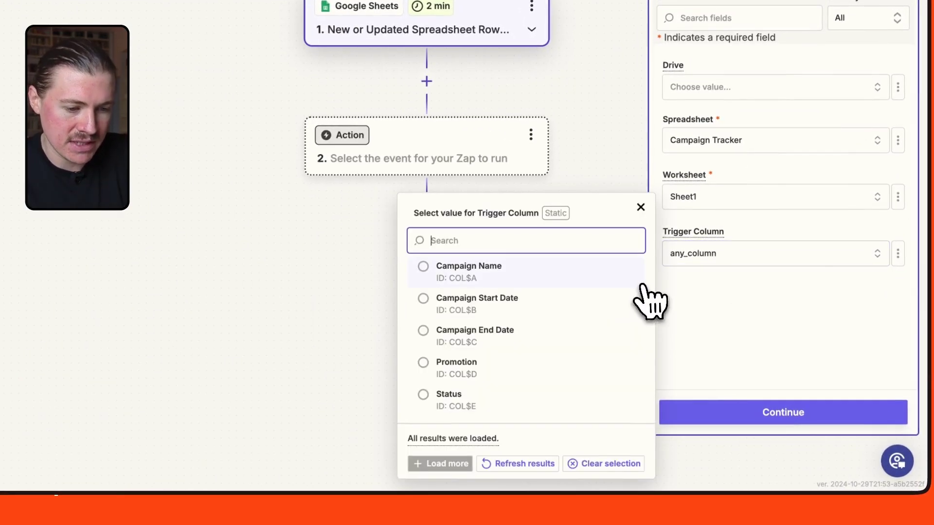
{"action": "left_click", "coordinate": [457, 400]}
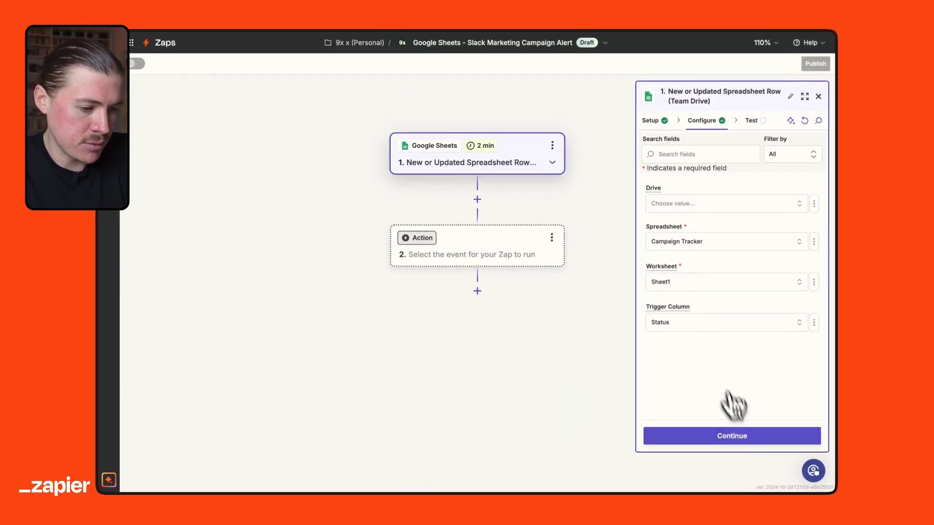
Step: Run the trigger test and preview the fetched Spreadsheet Rows A, B and C
{"action": "left_click", "coordinate": [742, 444]}
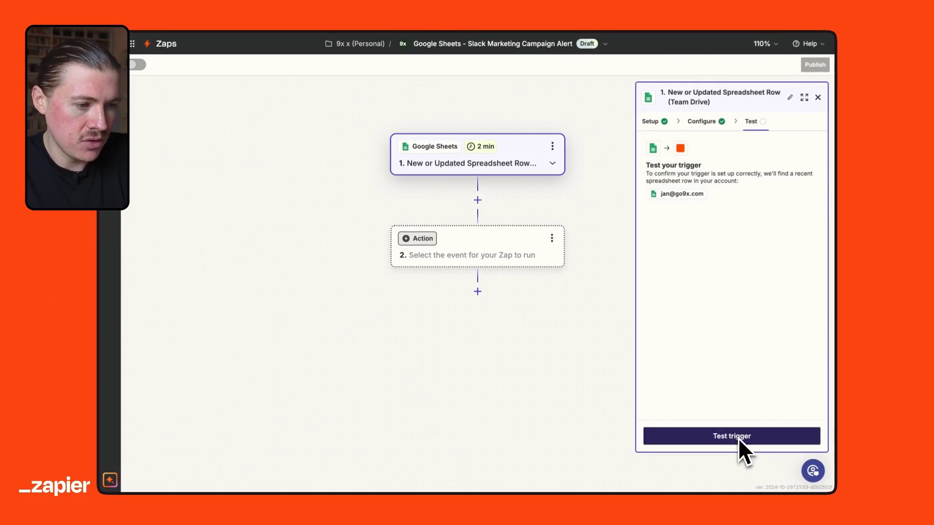
{"action": "left_click", "coordinate": [727, 437]}
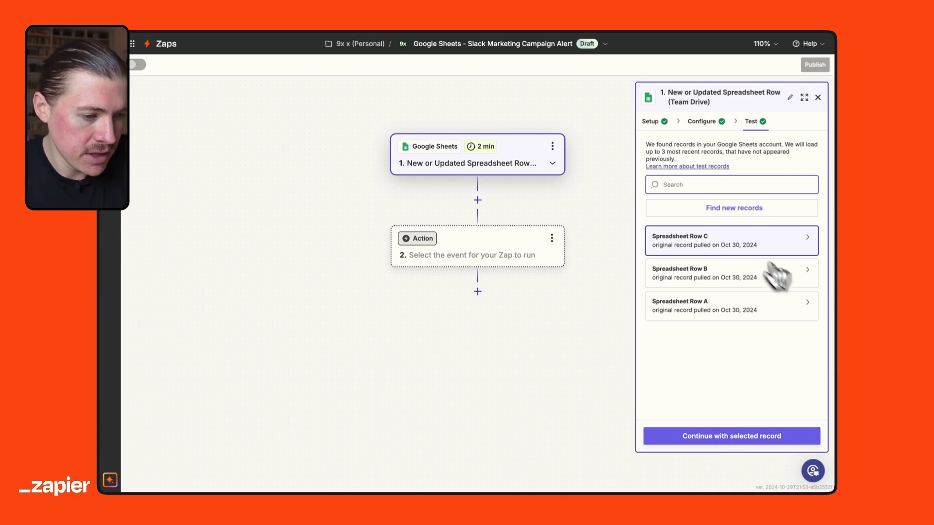
{"action": "mouse_move", "coordinate": [736, 238]}
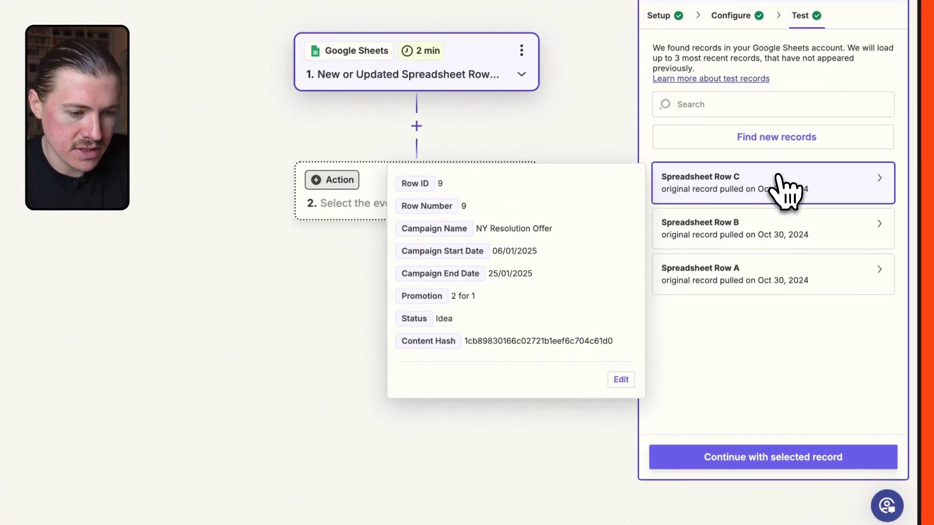
{"action": "mouse_move", "coordinate": [758, 227]}
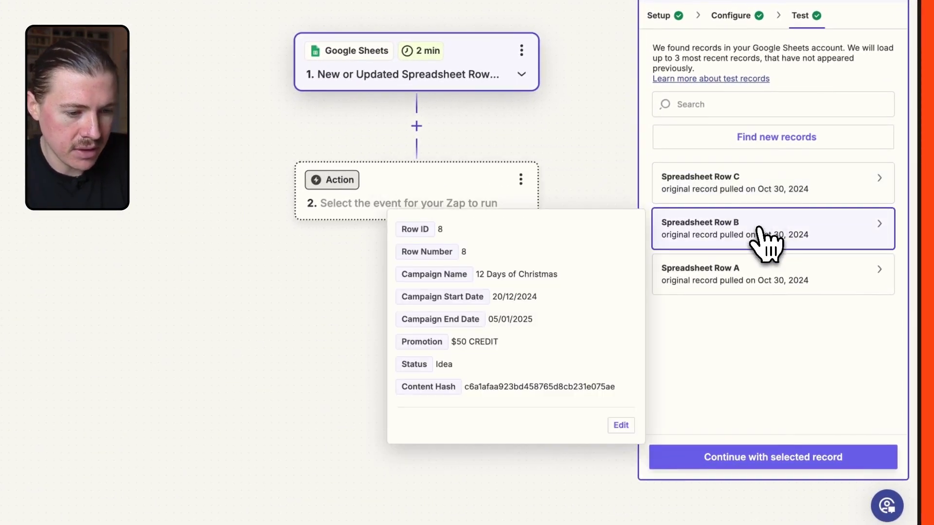
{"action": "mouse_move", "coordinate": [745, 272]}
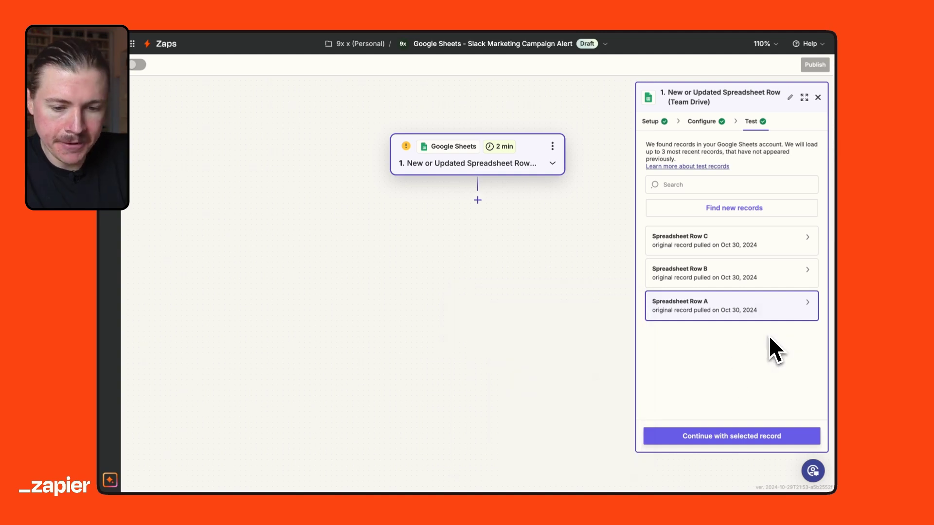
Step: Change Cyber Monday Sale's status in cell E7 from Idea to Planning
{"action": "mouse_move", "coordinate": [110, 235]}
{"action": "left_click", "coordinate": [134, 278]}
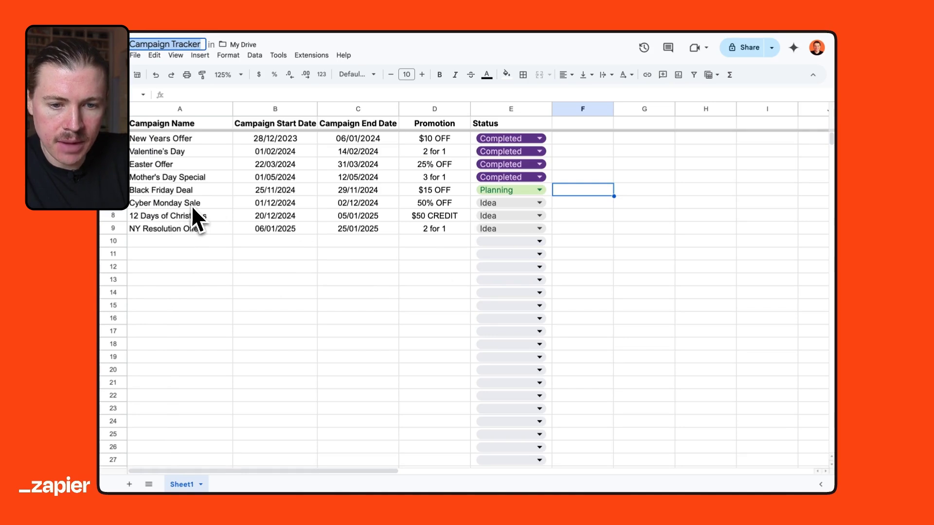
{"action": "left_click", "coordinate": [510, 203]}
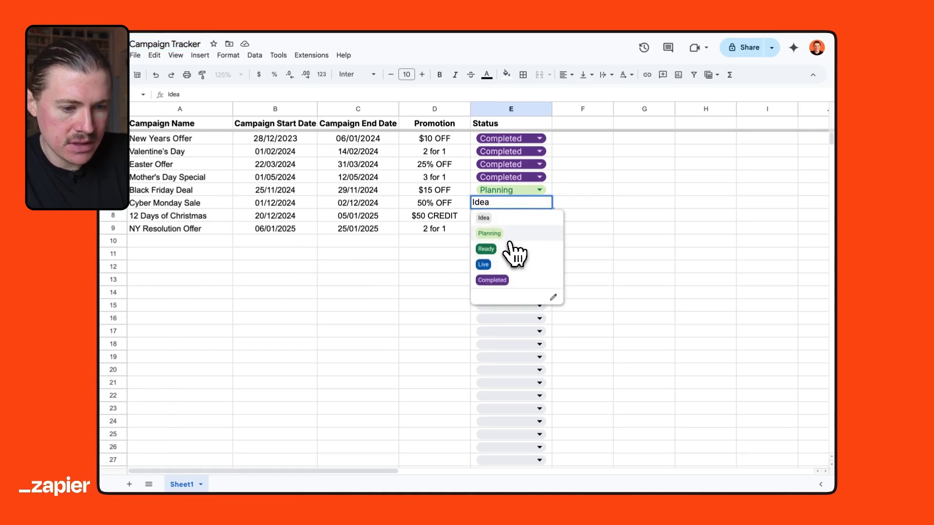
{"action": "left_click", "coordinate": [508, 237]}
{"action": "left_click", "coordinate": [595, 226]}
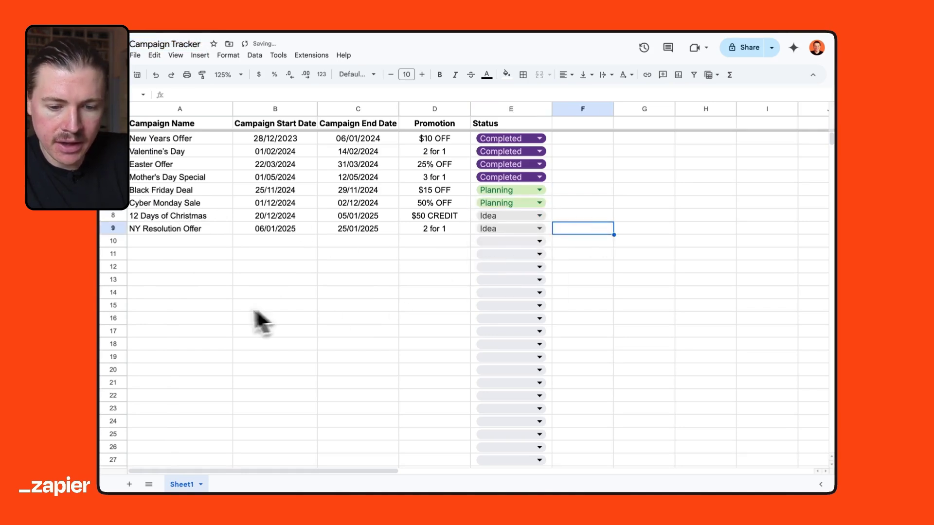
Step: Find new records and continue with Spreadsheet Row D (Cyber Monday Sale) as the test record
{"action": "left_click", "coordinate": [121, 298]}
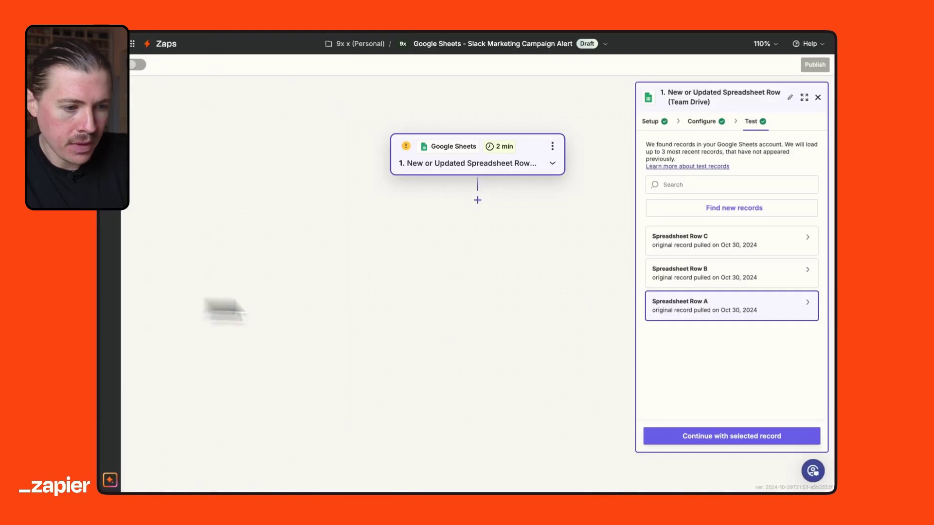
{"action": "left_click", "coordinate": [737, 208]}
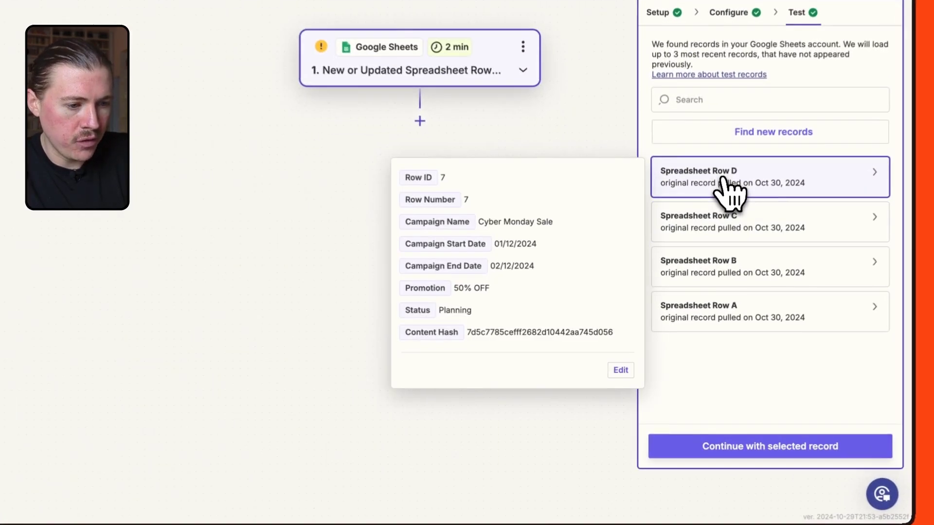
{"action": "left_click", "coordinate": [699, 247]}
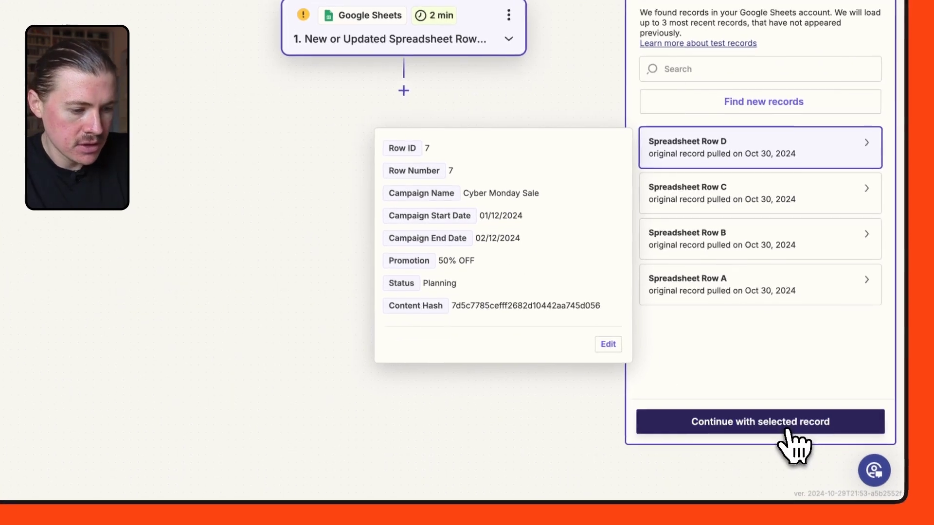
{"action": "left_click", "coordinate": [785, 427]}
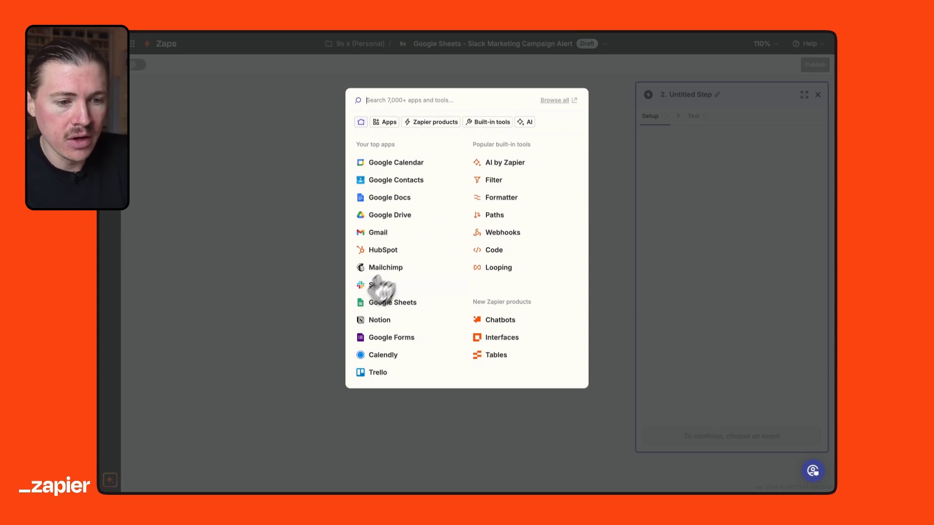
Step: Add a filter where Status (Text) exactly matches Planning, then test it
{"action": "left_click", "coordinate": [493, 180]}
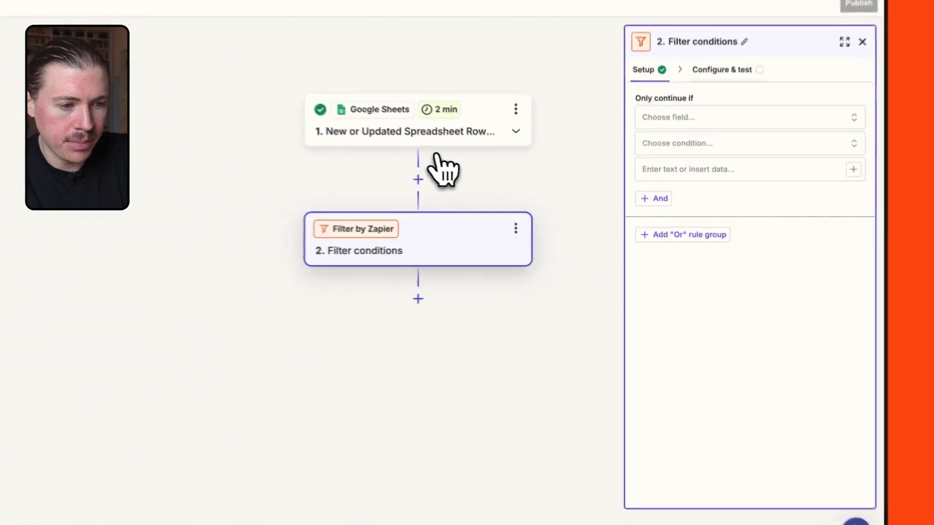
{"action": "left_click", "coordinate": [668, 113]}
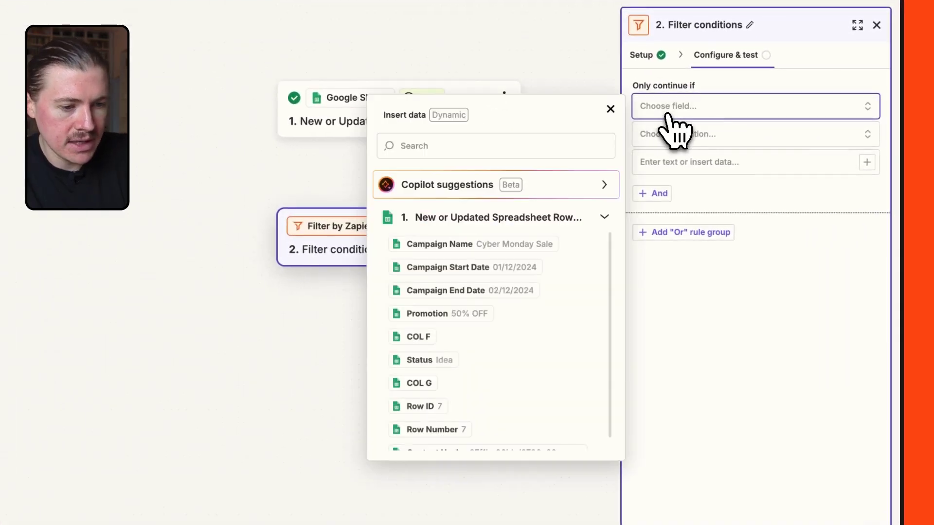
{"action": "left_click", "coordinate": [448, 360]}
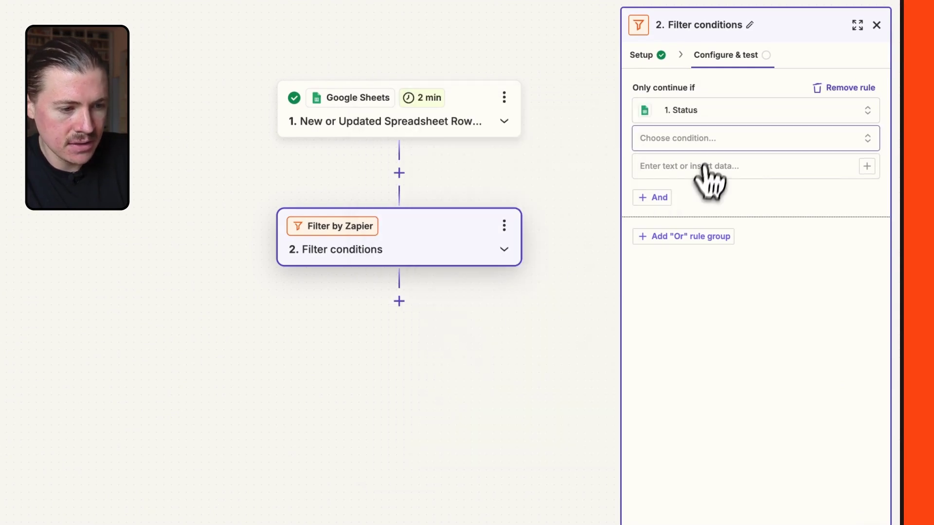
{"action": "left_click", "coordinate": [699, 141]}
{"action": "left_click", "coordinate": [703, 223]}
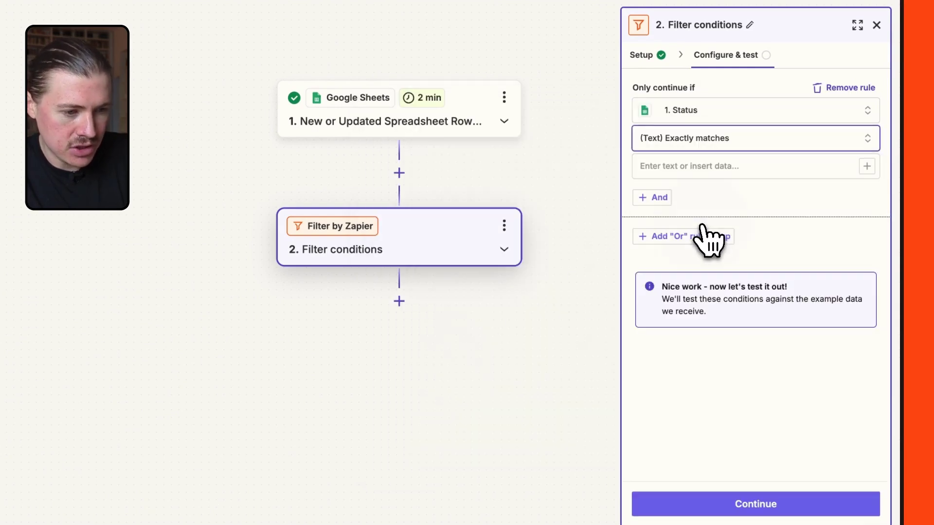
{"action": "left_click", "coordinate": [701, 168]}
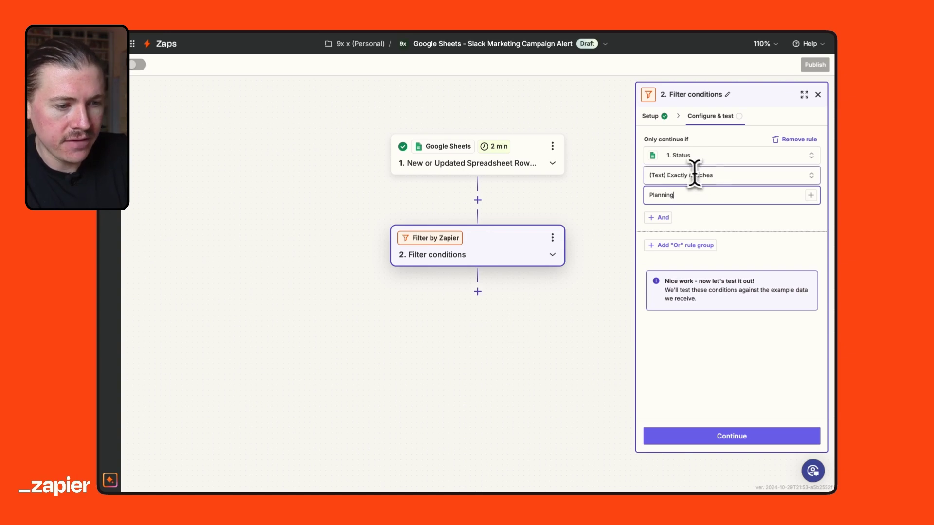
{"action": "left_click", "coordinate": [742, 439]}
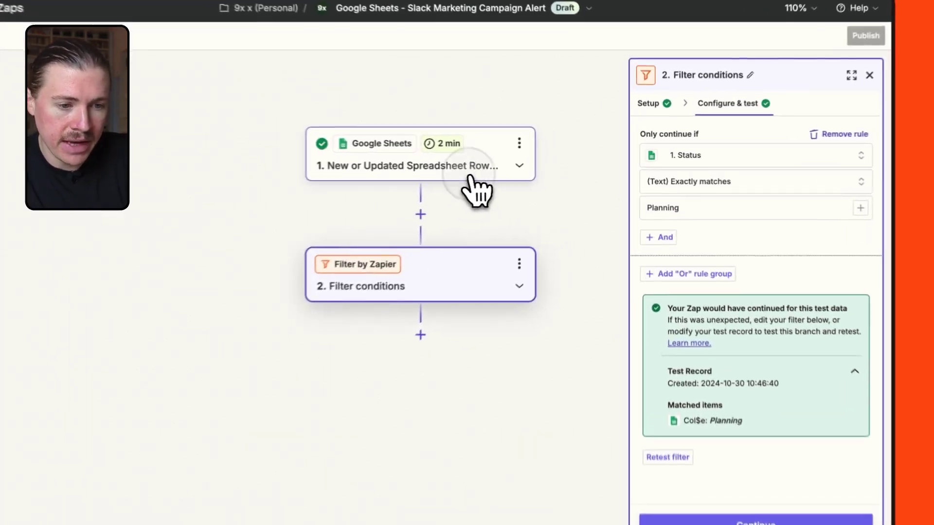
Step: Use Spreadsheet Row C (NY Resolution Offer) as the test record and retest the filter
{"action": "left_click", "coordinate": [515, 166]}
{"action": "left_click", "coordinate": [789, 107]}
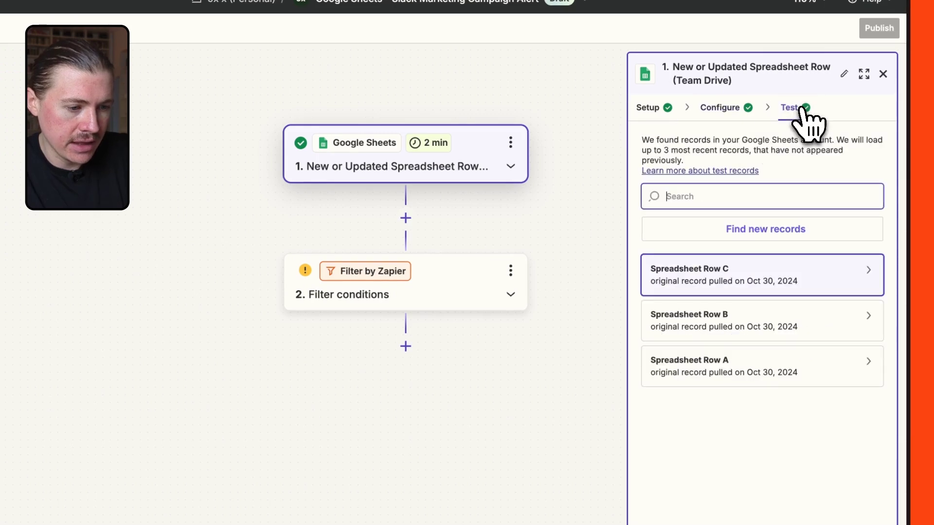
{"action": "mouse_move", "coordinate": [755, 324]}
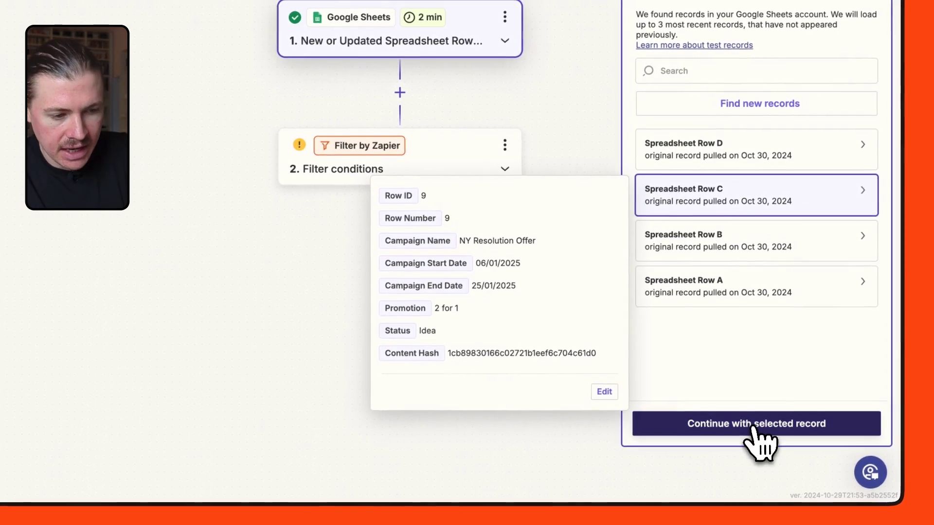
{"action": "left_click", "coordinate": [753, 425]}
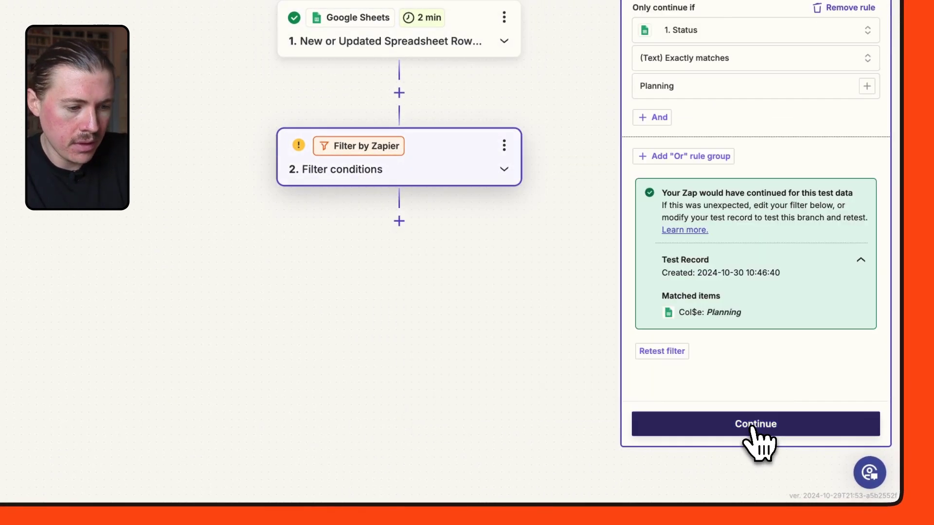
{"action": "left_click", "coordinate": [659, 352]}
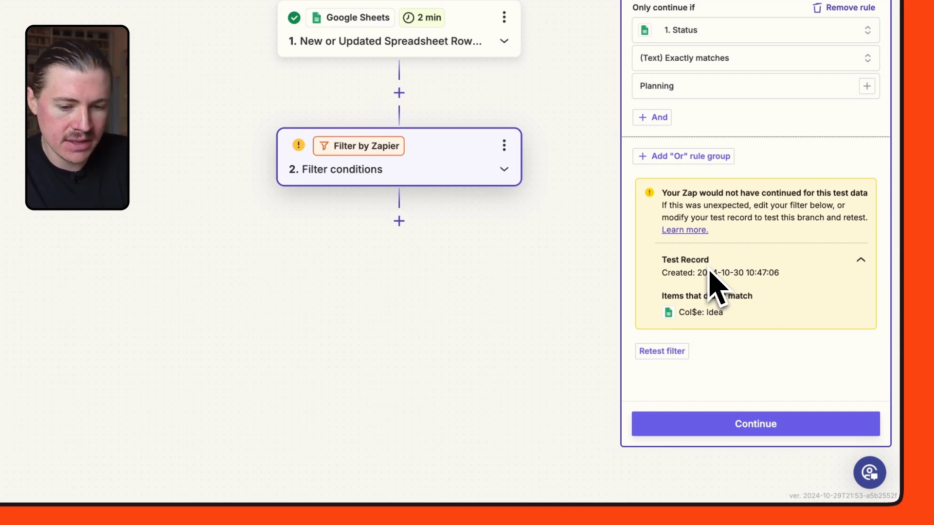
Step: Add a third step as a Slack action with the Send Channel Message event
{"action": "left_click", "coordinate": [768, 425]}
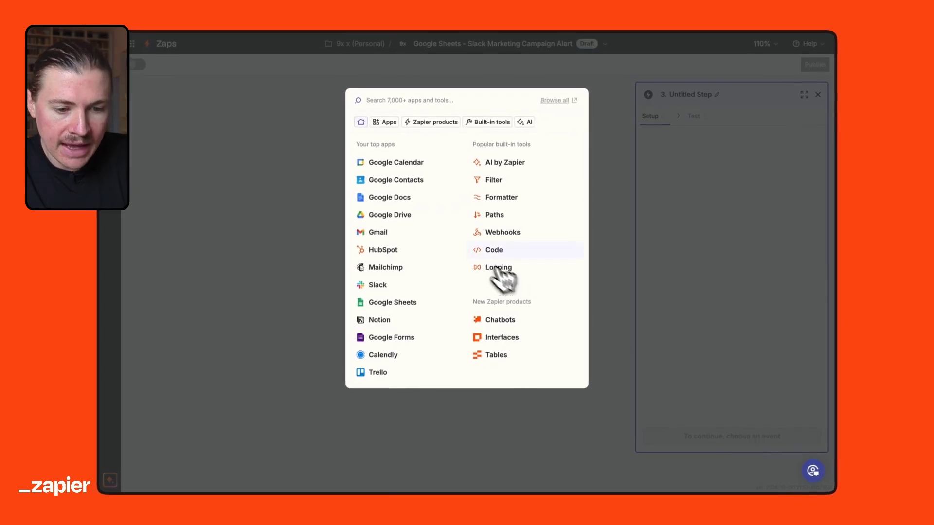
{"action": "left_click", "coordinate": [380, 286]}
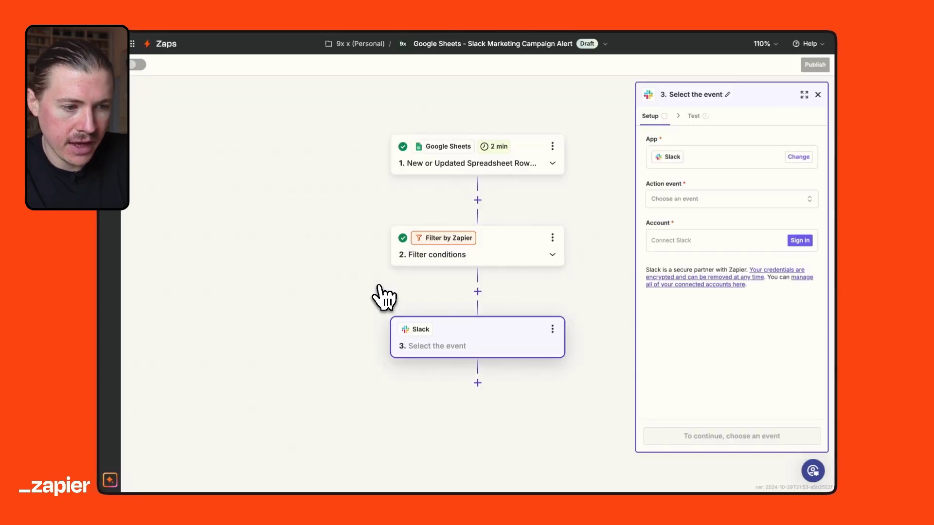
{"action": "left_click", "coordinate": [713, 200]}
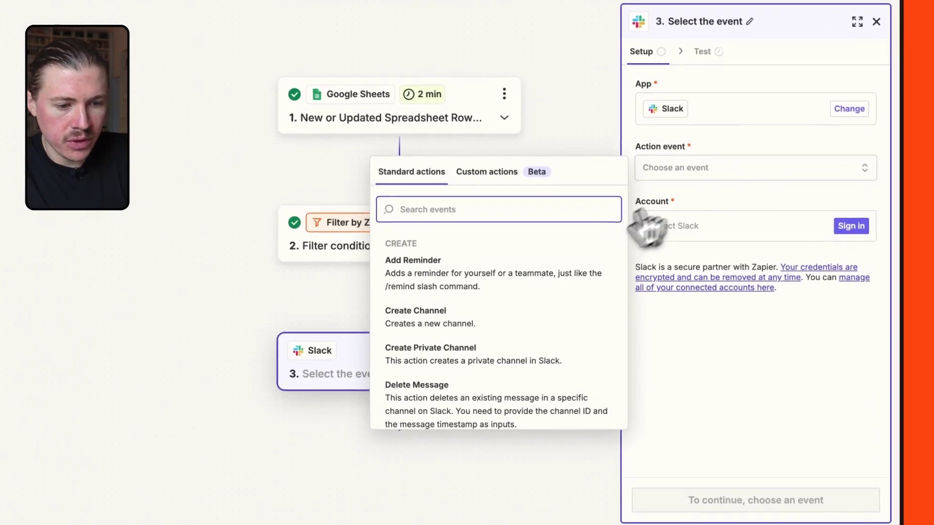
{"action": "type", "text": "message"}
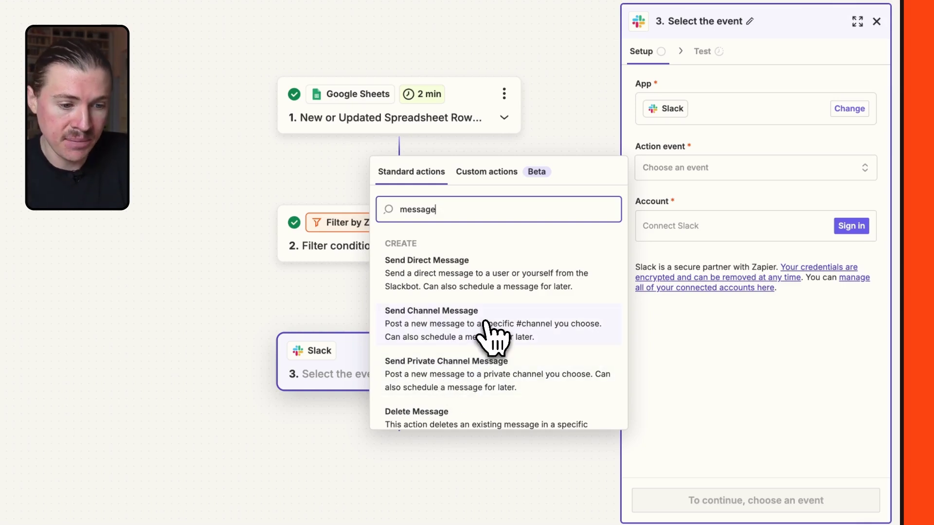
{"action": "left_click", "coordinate": [427, 326]}
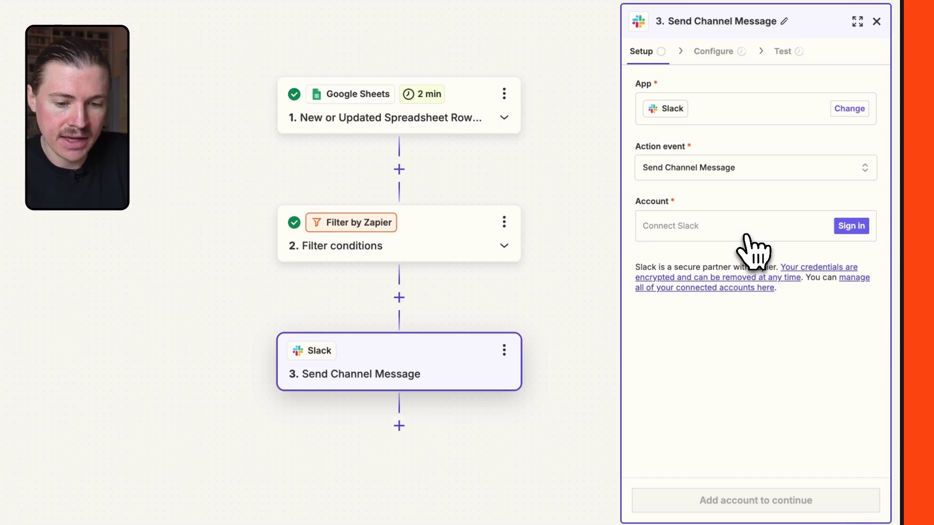
Step: Sign in to Slack and allow Zapier access to the 9x workspace
{"action": "left_click", "coordinate": [859, 231]}
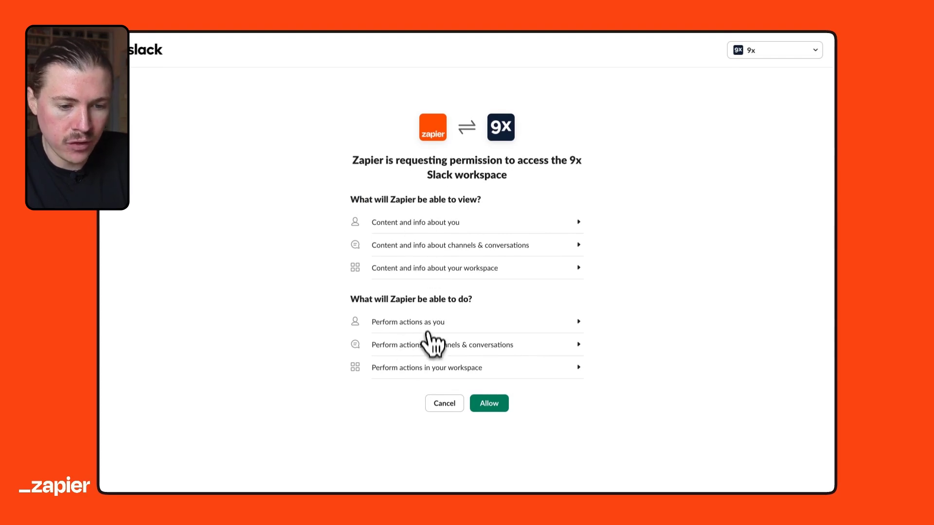
{"action": "left_click", "coordinate": [490, 404]}
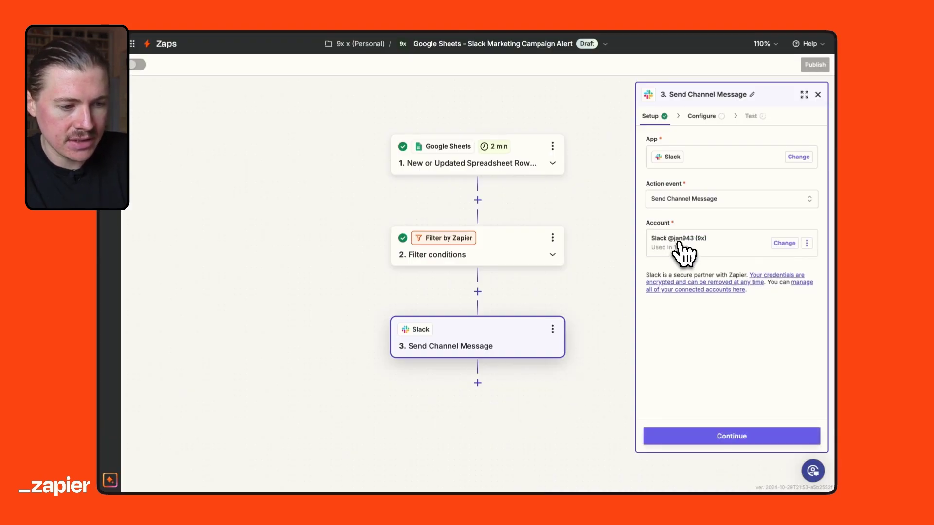
Step: Set the Slack message channel to marketing-campaigns
{"action": "left_click", "coordinate": [727, 436]}
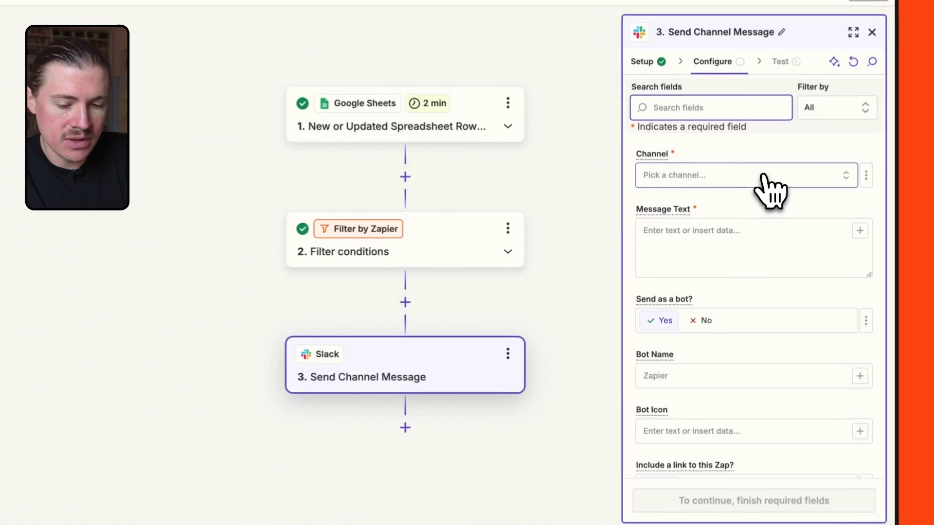
{"action": "left_click", "coordinate": [772, 173]}
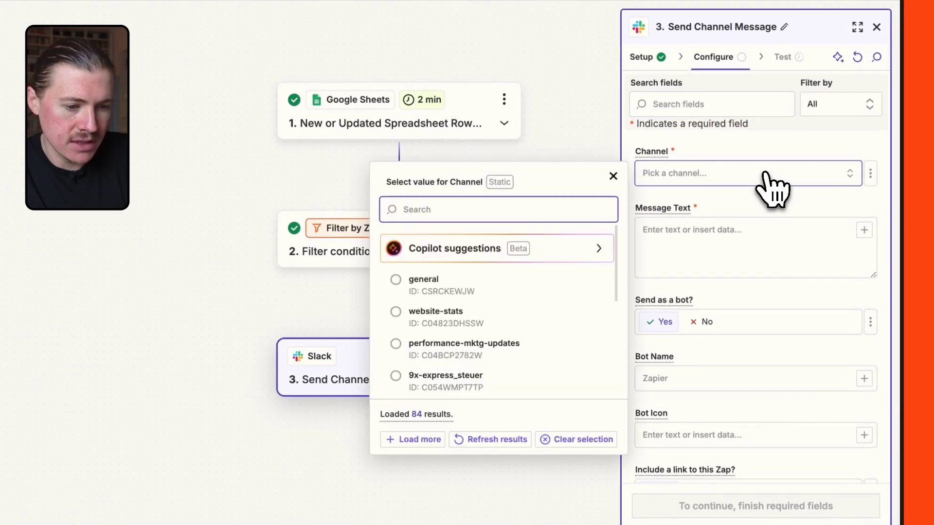
{"action": "type", "text": "marketing"}
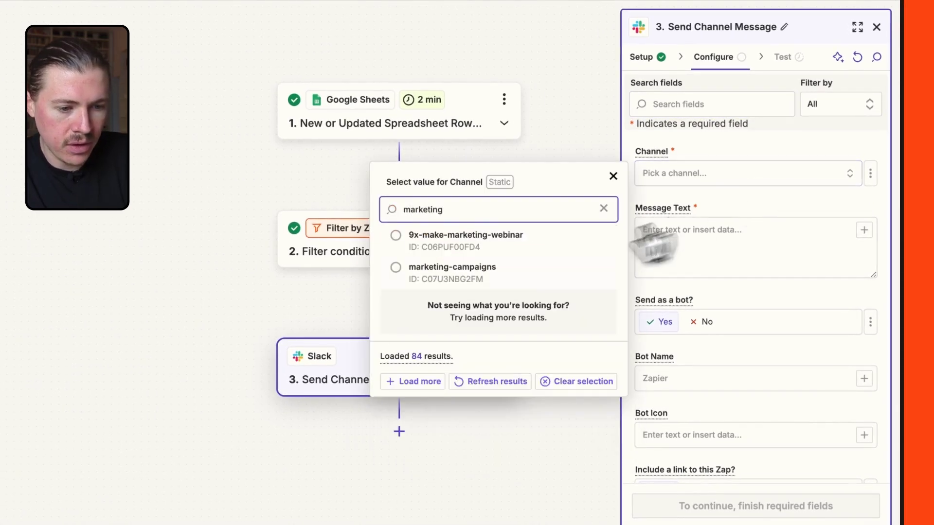
{"action": "left_click", "coordinate": [484, 268]}
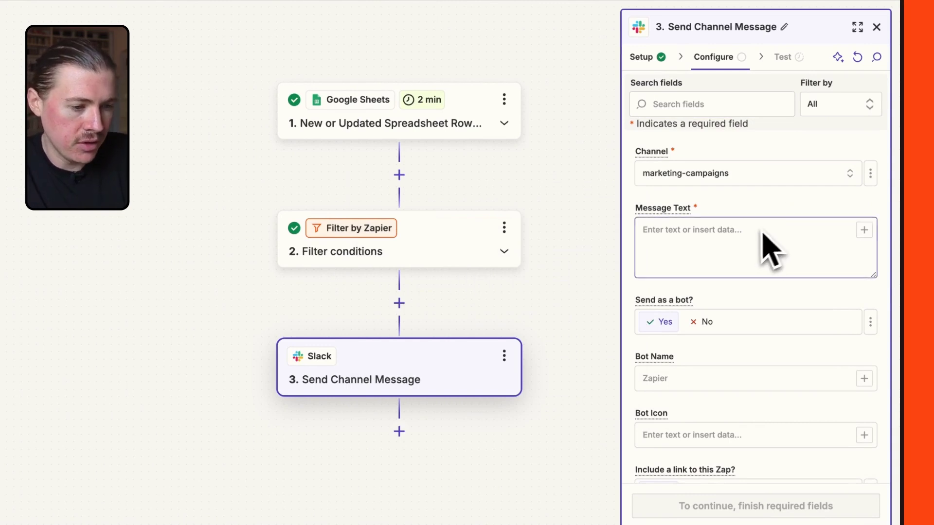
Step: Begin the message text with 'A new campaign is ready to be planned' and bring up Insert data
{"action": "left_click", "coordinate": [664, 230]}
{"action": "type", "text": "A ne"}
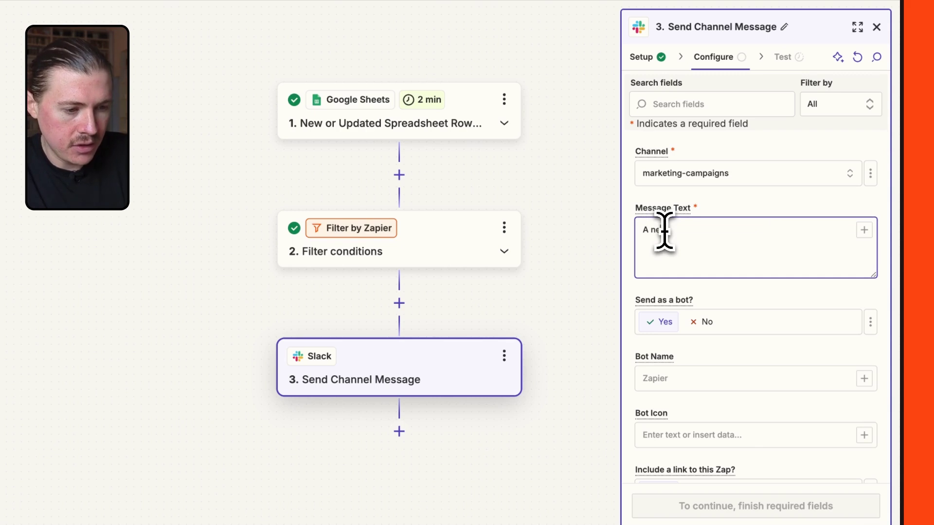
{"action": "type", "text": "w campaign is"}
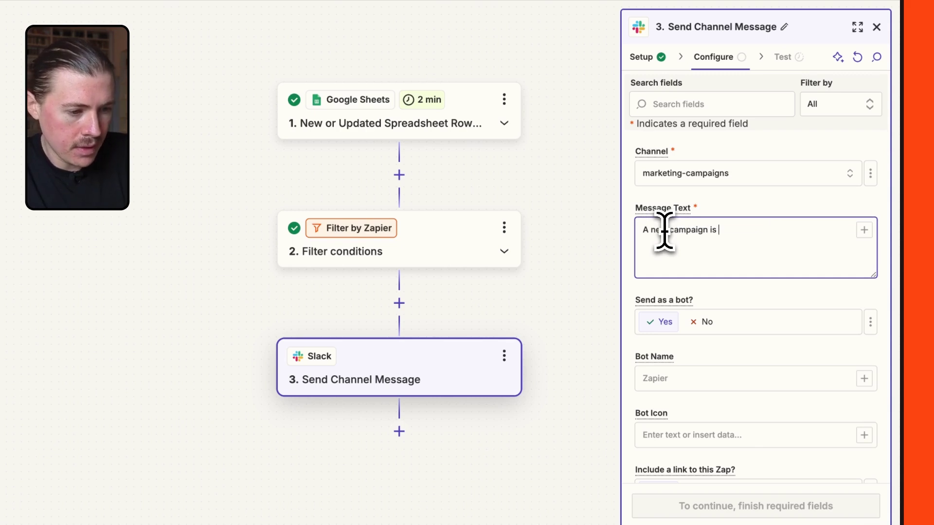
{"action": "type", "text": " ready to be "}
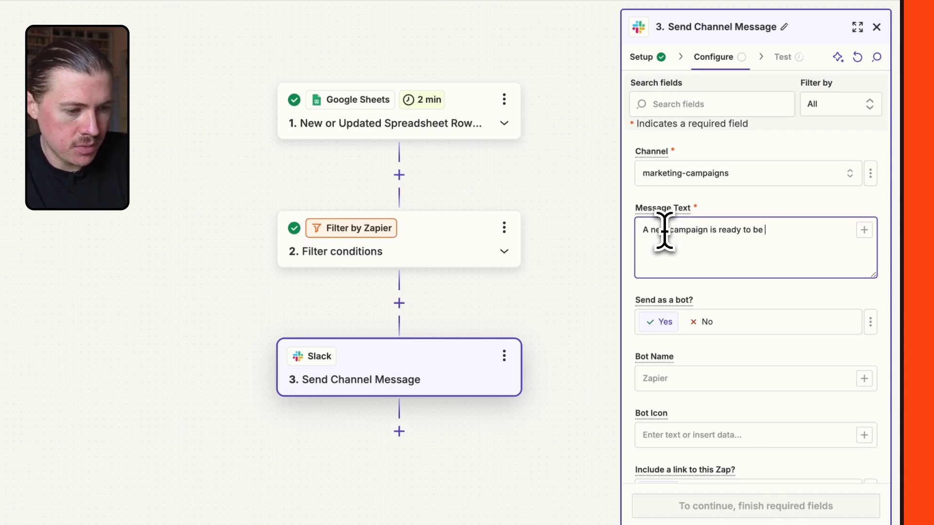
{"action": "type", "text": "planned!"}
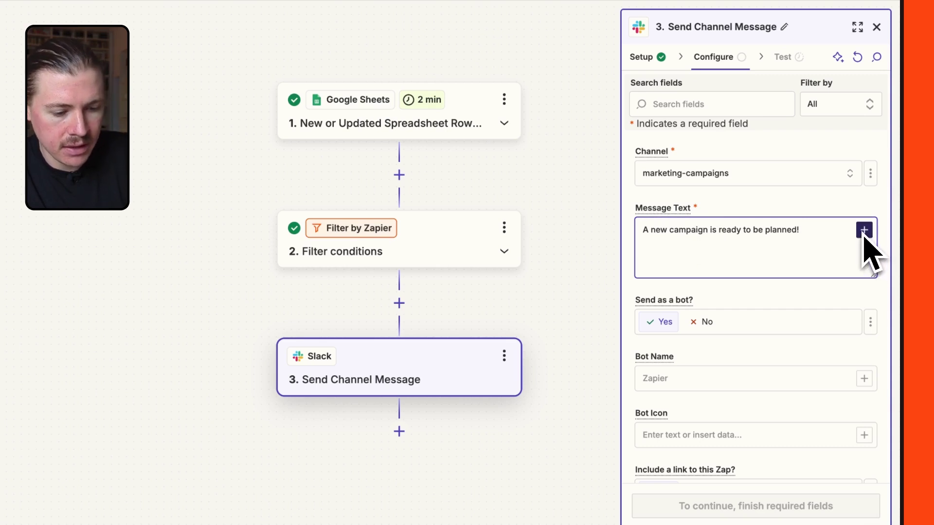
{"action": "type", "text": "/"}
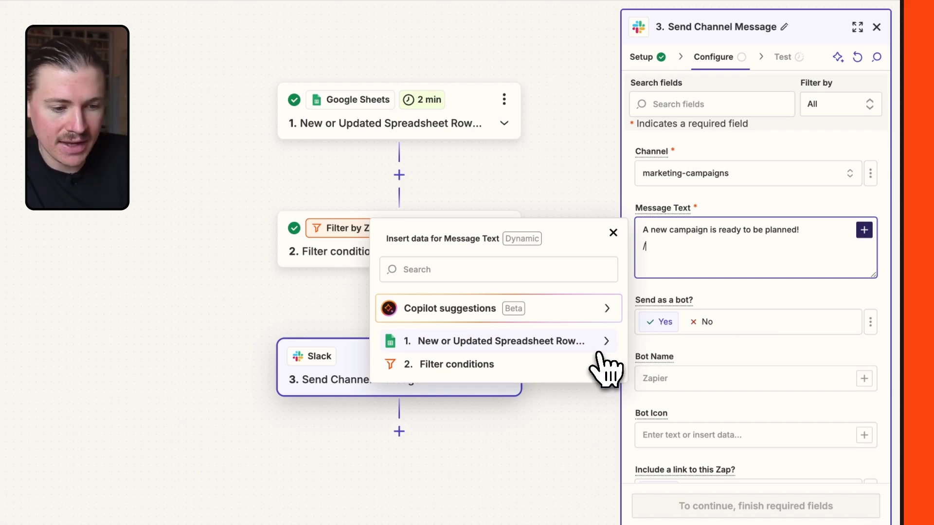
Step: Insert Campaign Name, a planned start date label with Campaign Start Date, and the 'Let's get cracking' closing line
{"action": "left_click", "coordinate": [535, 342]}
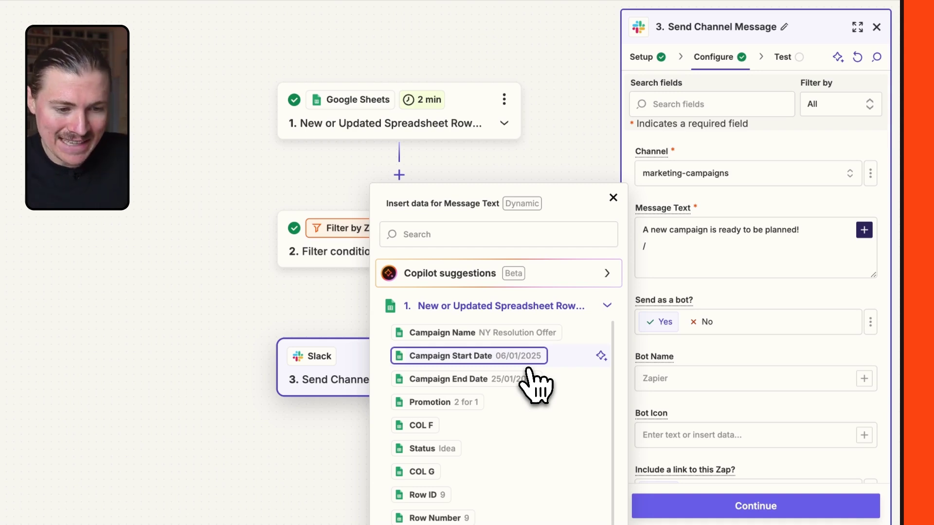
{"action": "left_click", "coordinate": [495, 336]}
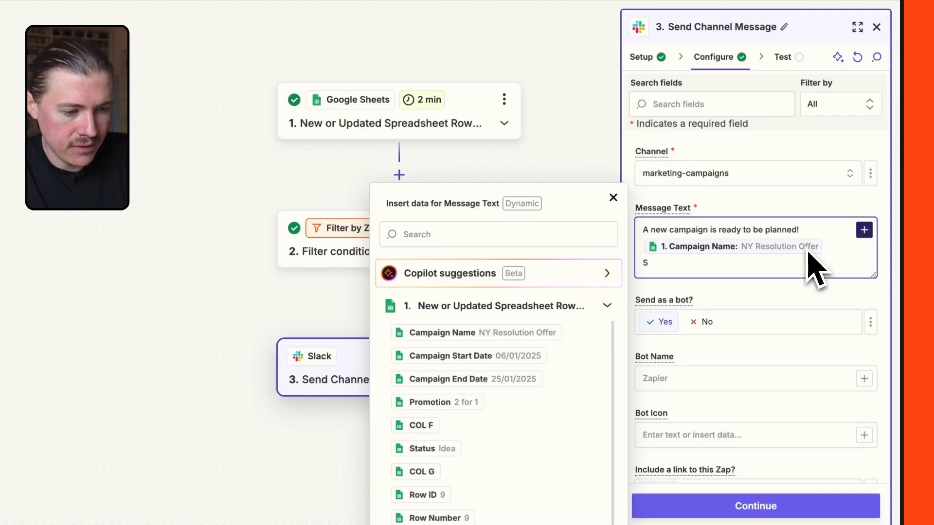
{"action": "type", "text": "Pal"}
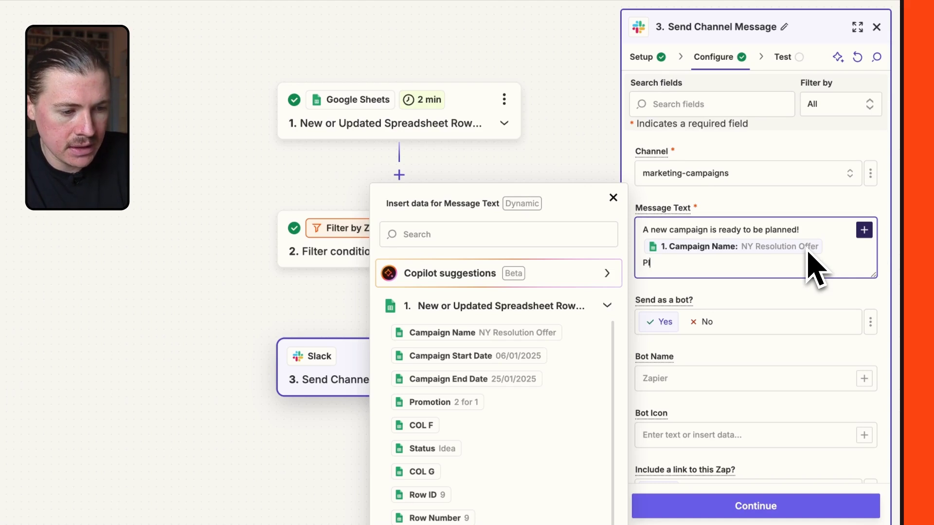
{"action": "type", "text": "anned start date:"}
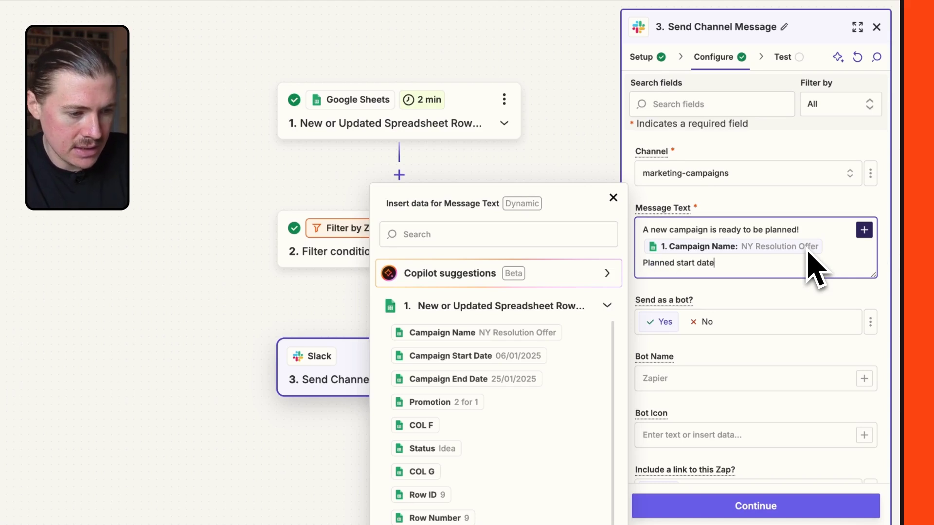
{"action": "left_click", "coordinate": [516, 362]}
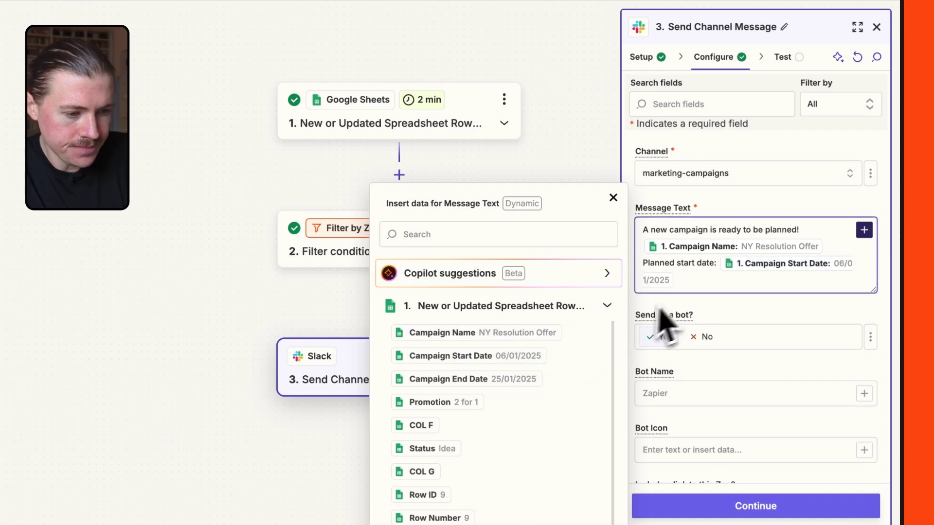
{"action": "key", "text": "Return"}
{"action": "key", "text": "Return"}
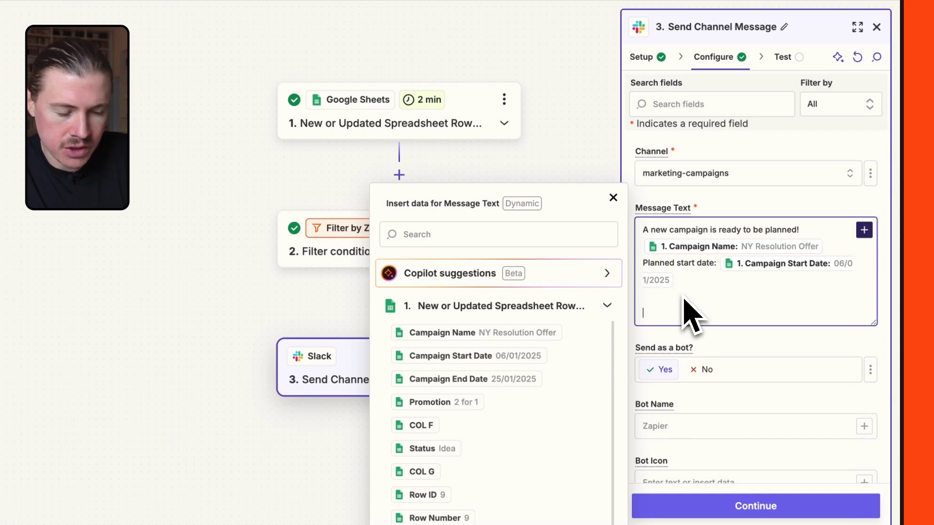
{"action": "type", "text": "Let's "}
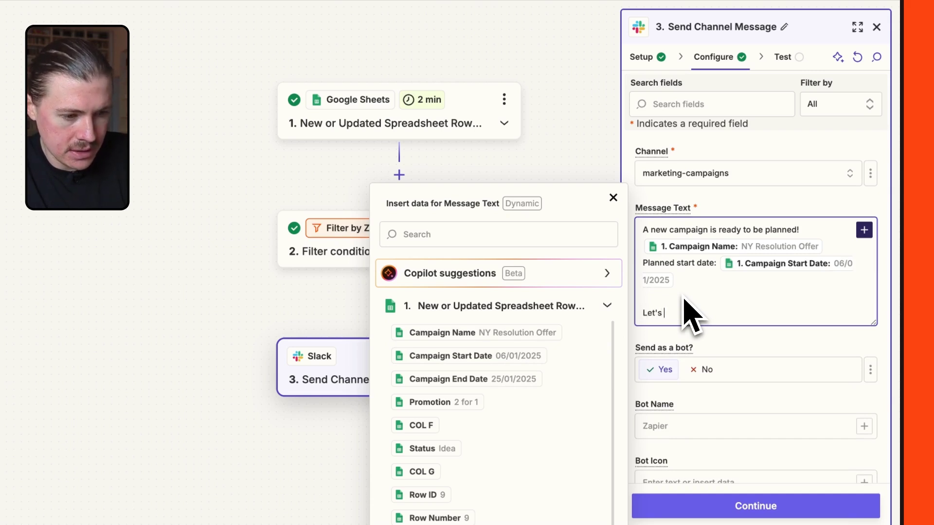
{"action": "type", "text": "get cracking an"}
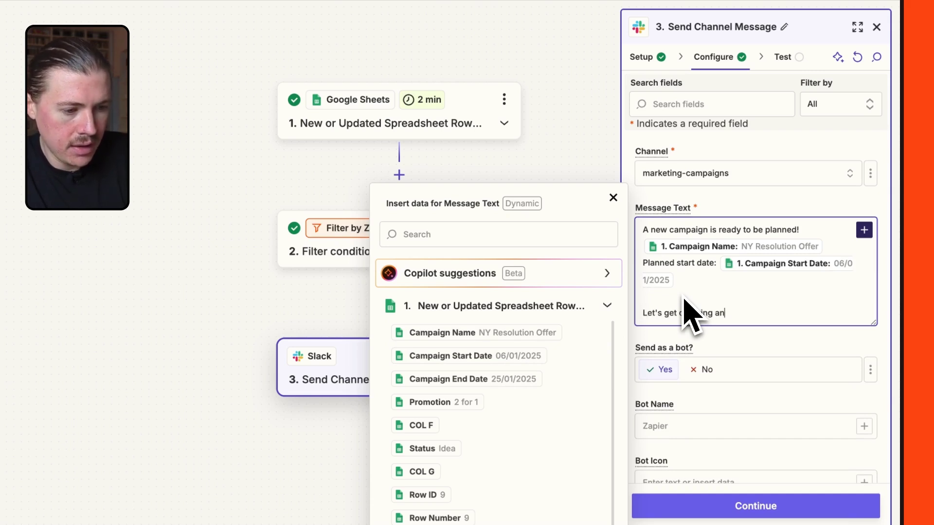
{"action": "type", "text": "d make this campai"}
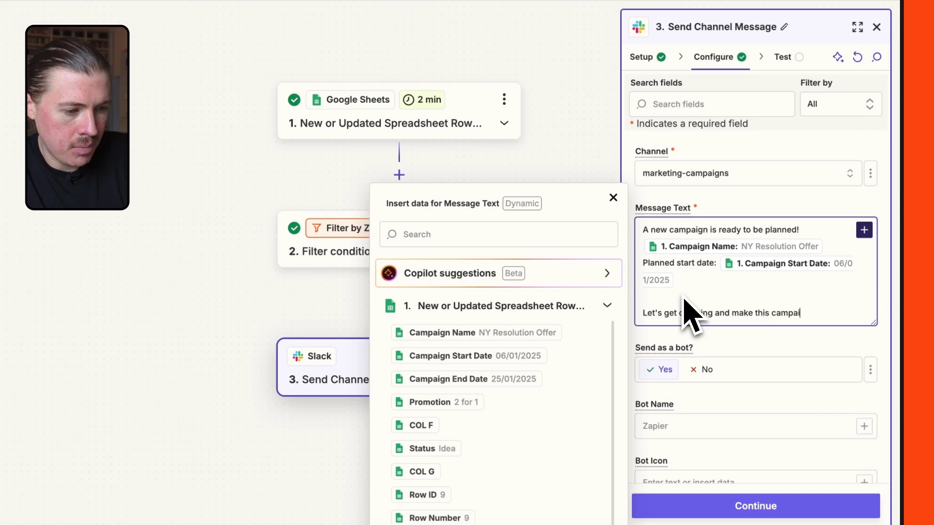
{"action": "type", "text": "gn a success!"}
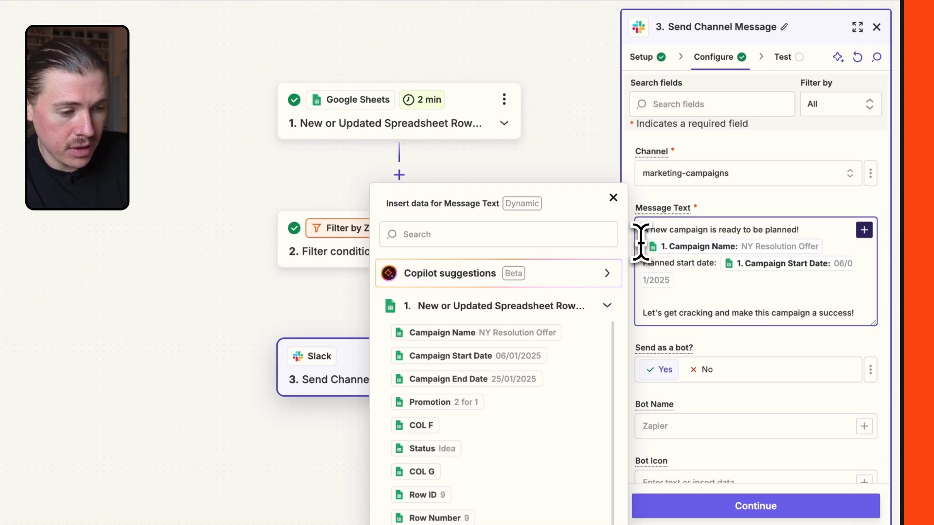
Step: Bold the campaign name with asterisks and put a megaphone emoji at the message start
{"action": "left_click", "coordinate": [641, 243]}
{"action": "type", "text": "*"}
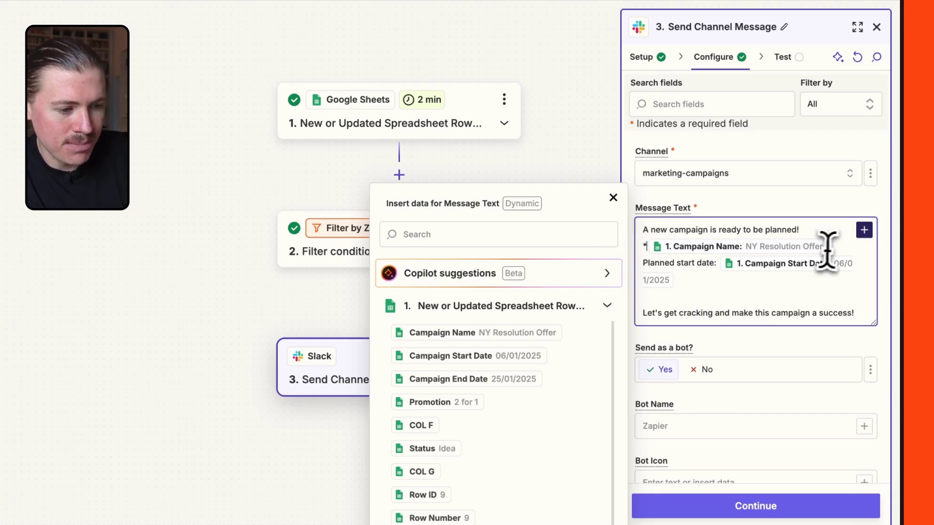
{"action": "left_click", "coordinate": [835, 247]}
{"action": "type", "text": "*"}
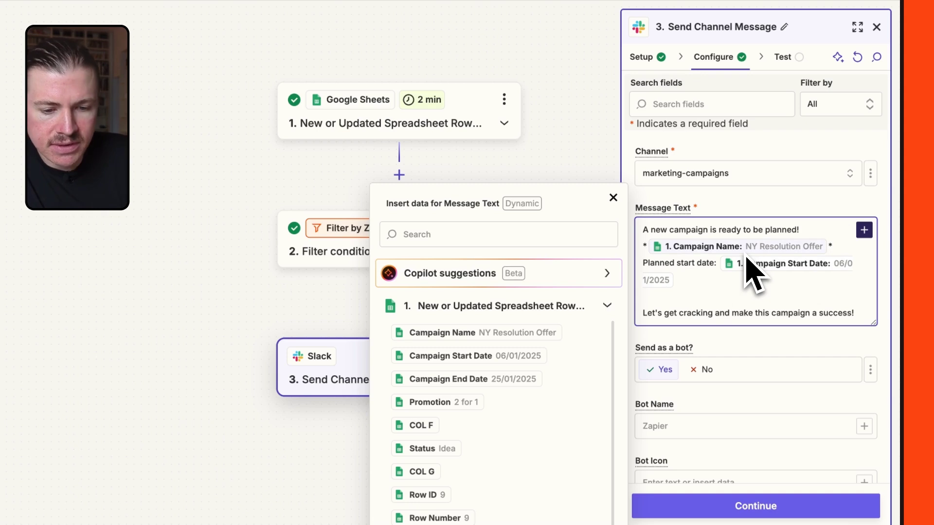
{"action": "left_click", "coordinate": [641, 230]}
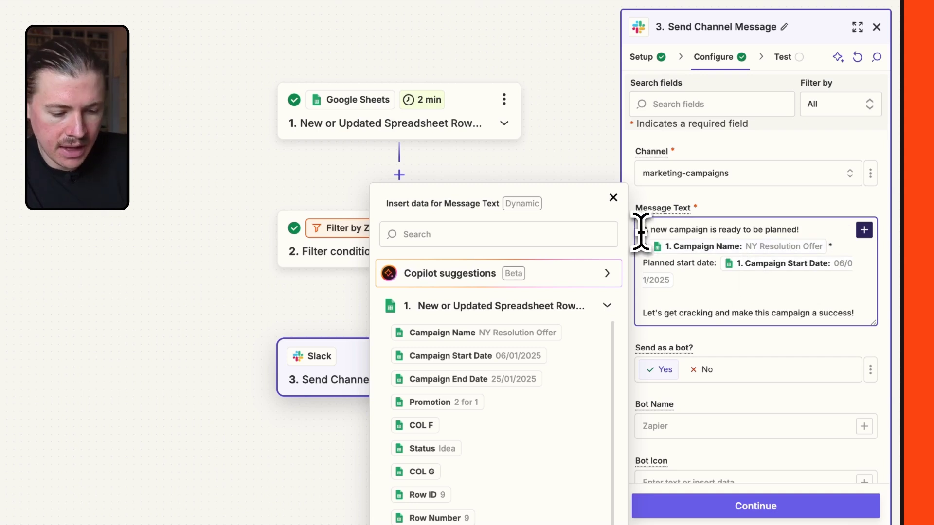
{"action": "key", "text": "ctrl+super+space"}
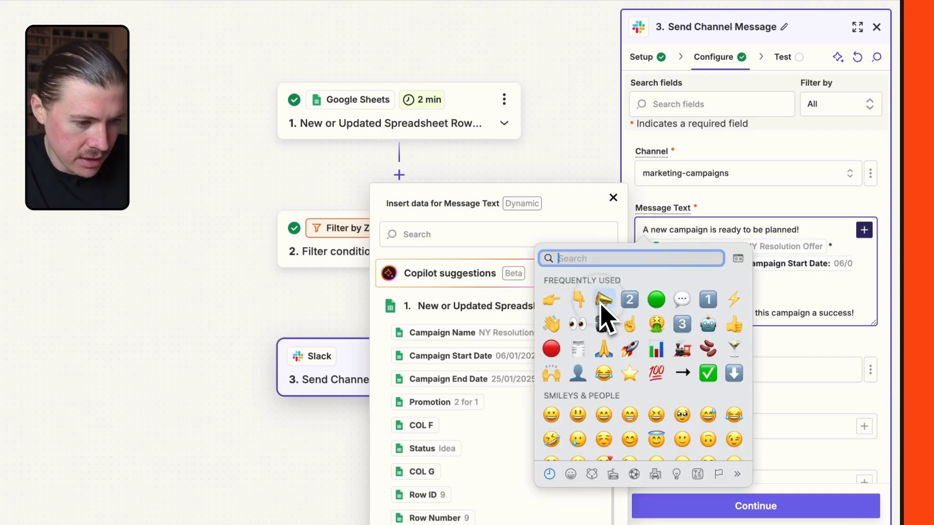
{"action": "left_click", "coordinate": [603, 299]}
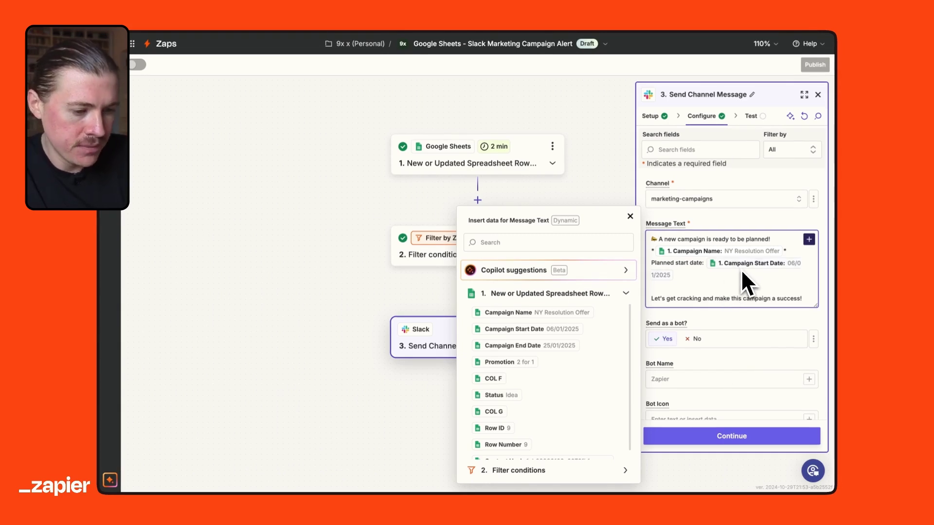
Step: Set the Bot Name to 'Marketing Campaign Assistant' and review the remaining Slack options
{"action": "left_click", "coordinate": [720, 316]}
{"action": "scroll", "coordinate": [718, 314], "scroll_direction": "down", "scroll_amount": 3}
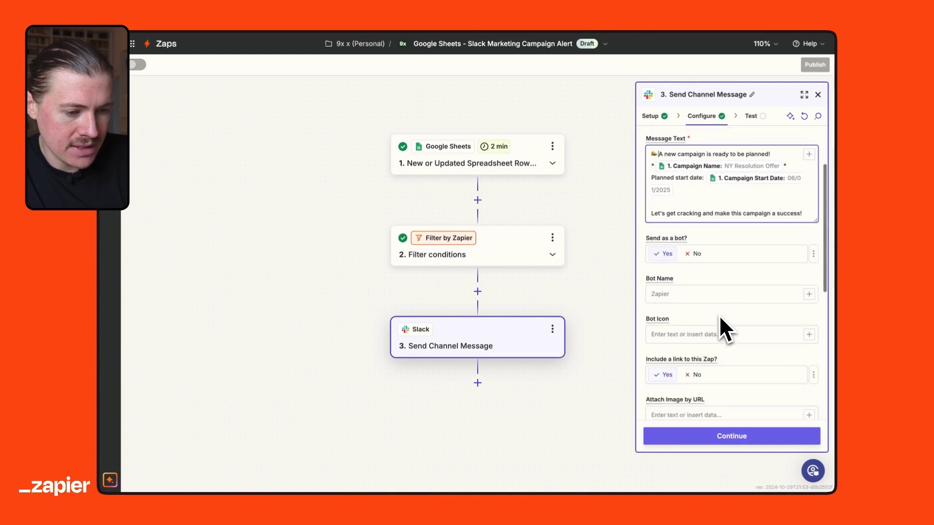
{"action": "scroll", "coordinate": [719, 314], "scroll_direction": "down", "scroll_amount": 1}
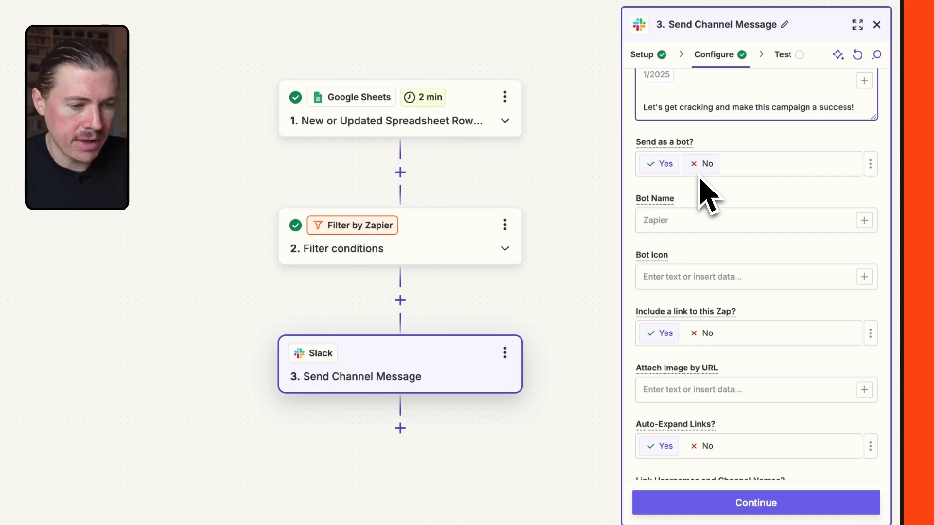
{"action": "left_click", "coordinate": [660, 220]}
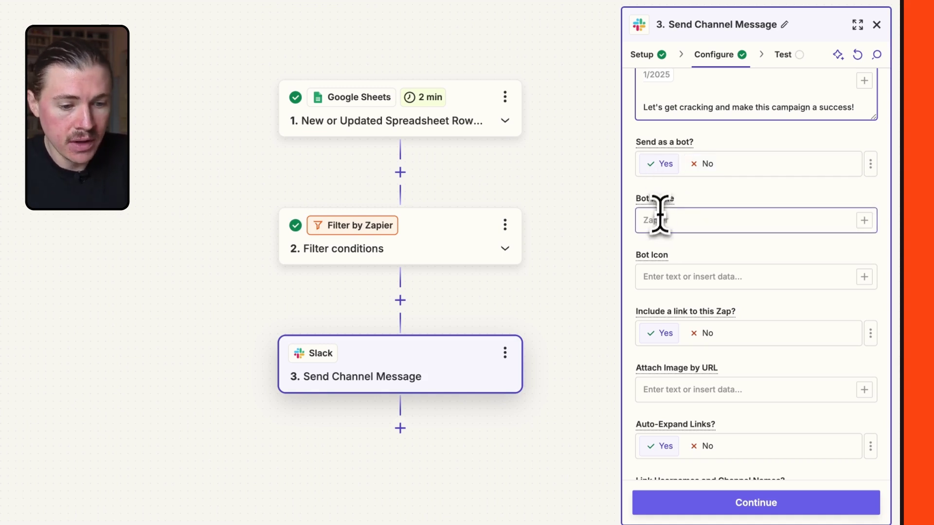
{"action": "left_click", "coordinate": [657, 221]}
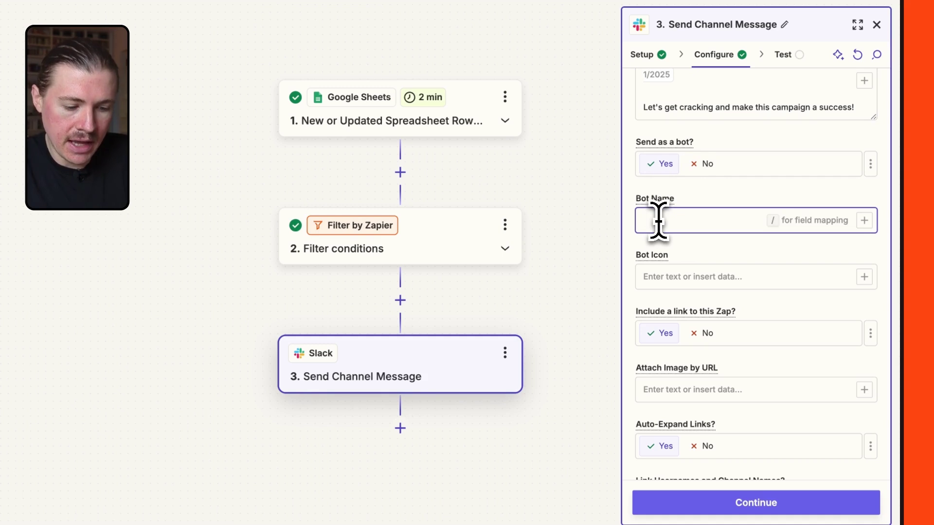
{"action": "type", "text": "Marke"}
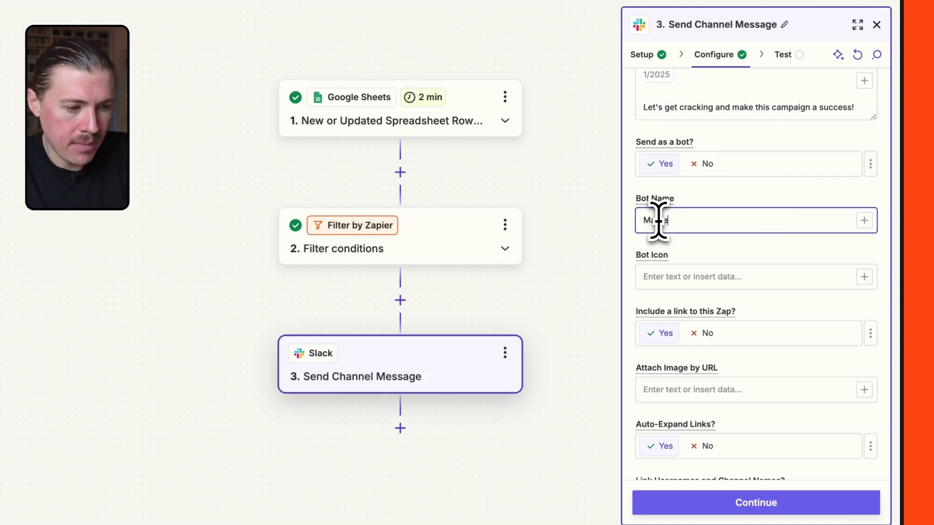
{"action": "type", "text": "ting Campaign Assistant"}
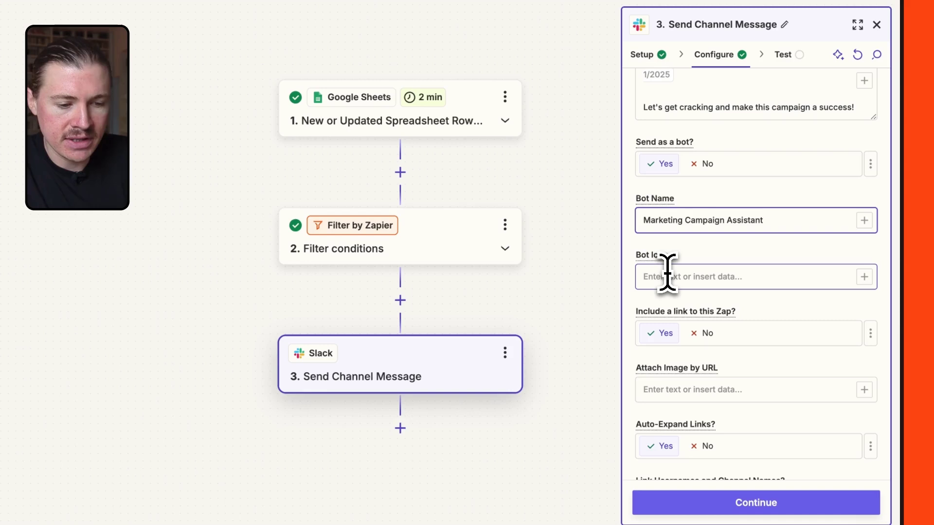
{"action": "scroll", "coordinate": [668, 273], "scroll_direction": "down", "scroll_amount": 1}
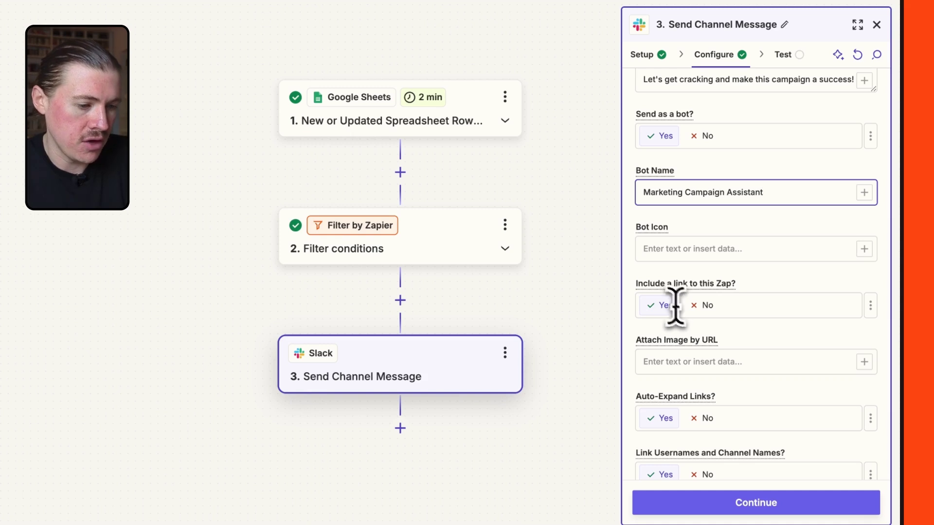
{"action": "scroll", "coordinate": [705, 330], "scroll_direction": "down", "scroll_amount": 5}
{"action": "scroll", "coordinate": [732, 354], "scroll_direction": "down", "scroll_amount": 3}
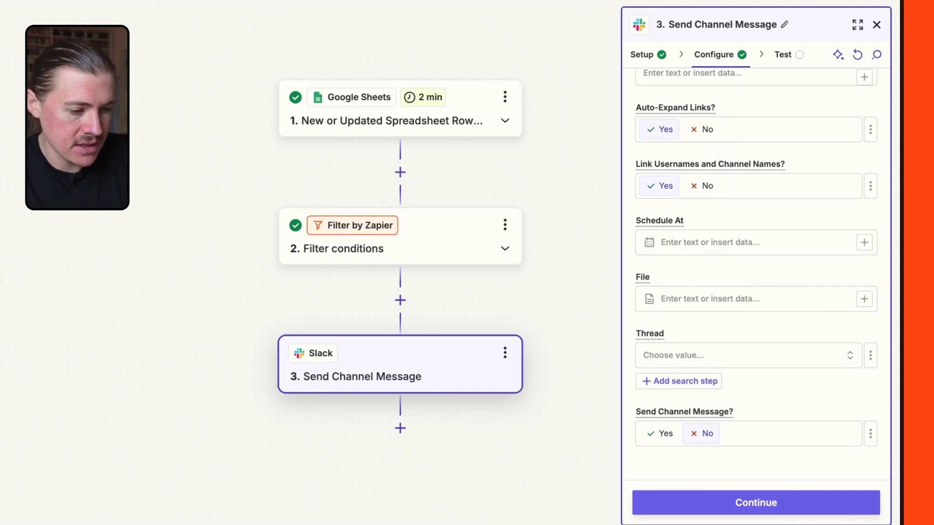
Step: Test the Slack step and check the NY Resolution Offer alert posted in Slack
{"action": "left_click", "coordinate": [764, 508]}
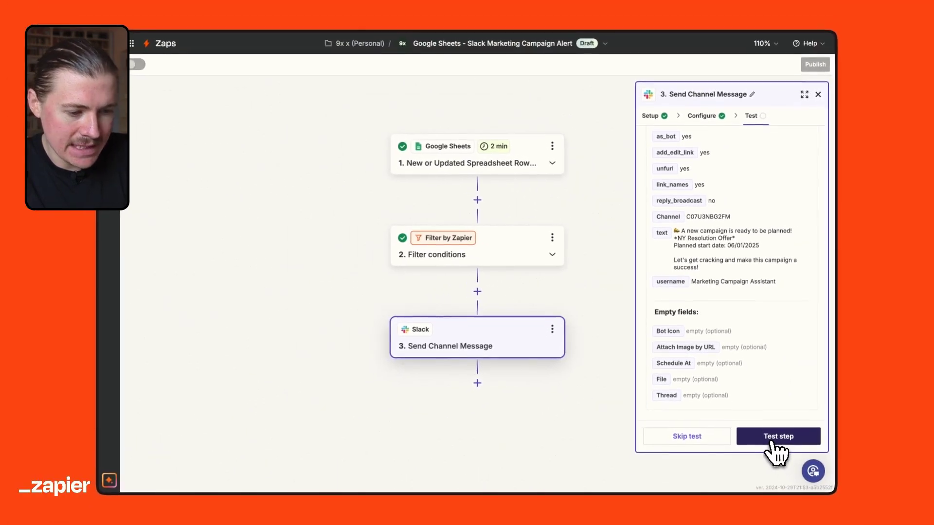
{"action": "left_click", "coordinate": [773, 440]}
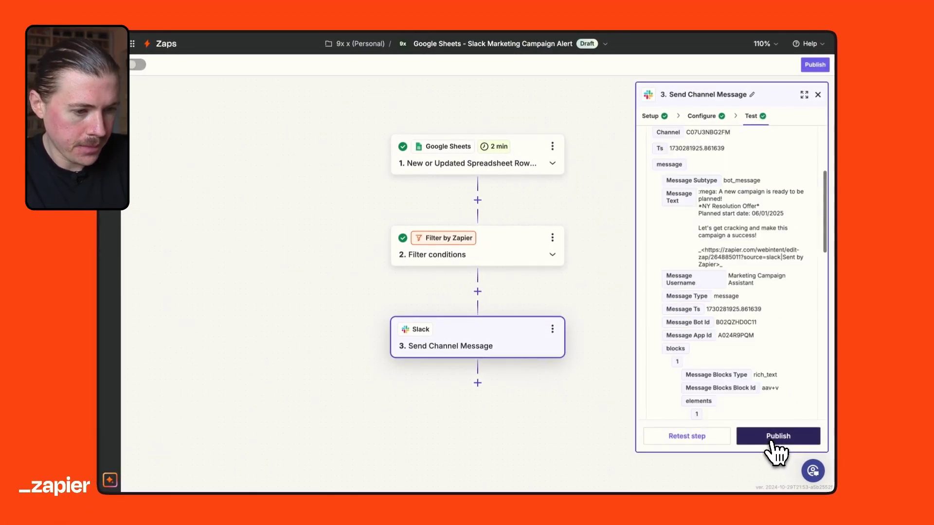
{"action": "scroll", "coordinate": [773, 292], "scroll_direction": "up", "scroll_amount": 1}
{"action": "scroll", "coordinate": [775, 287], "scroll_direction": "down", "scroll_amount": 2}
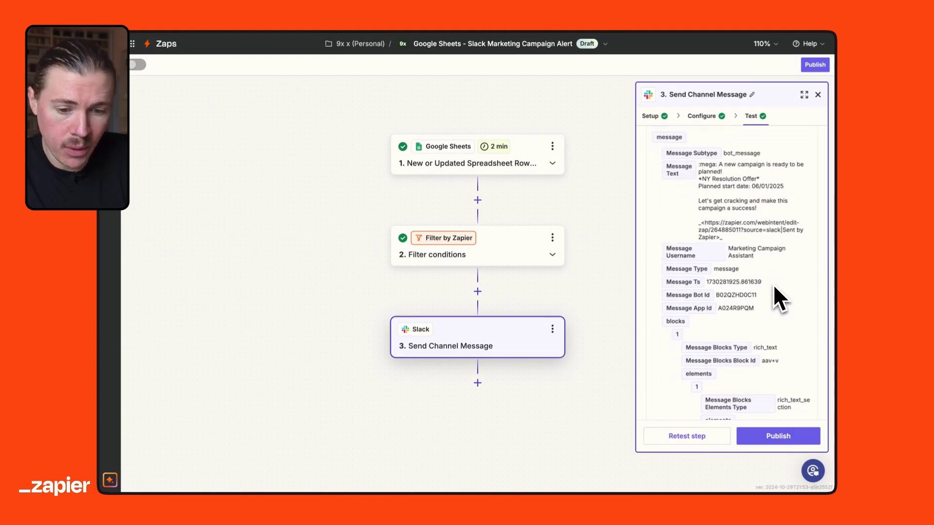
{"action": "key", "text": "ctrl+Right"}
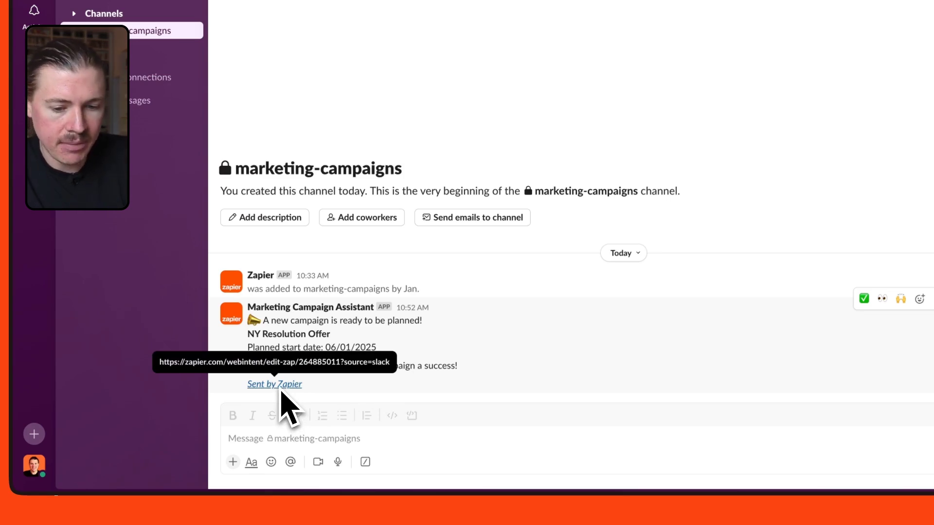
{"action": "left_click", "coordinate": [341, 307]}
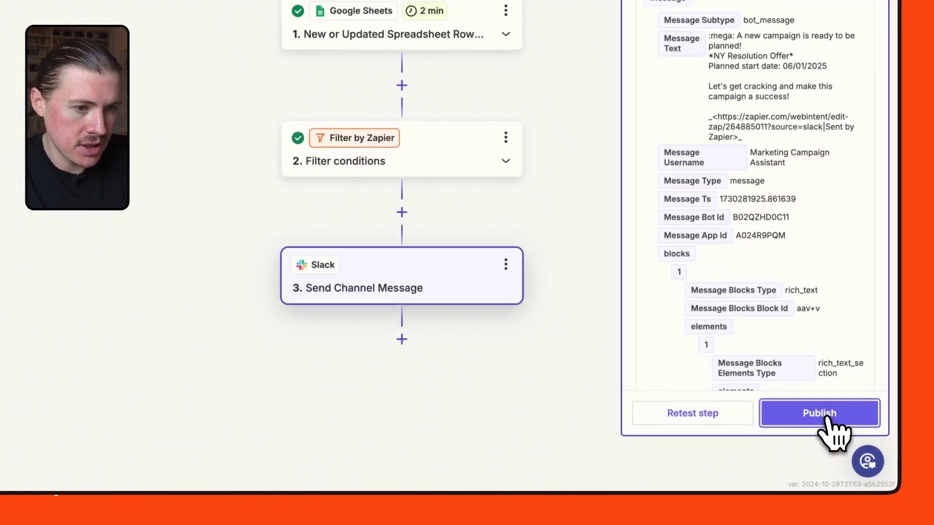
Step: Publish the Zap and check that its Google Sheets trigger polls every 2 minutes
{"action": "left_click", "coordinate": [827, 418]}
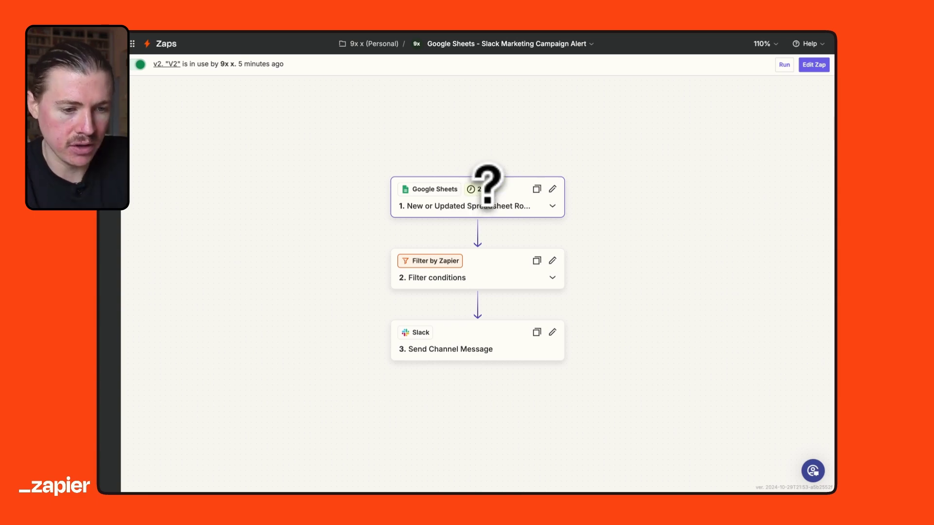
{"action": "mouse_move", "coordinate": [478, 189]}
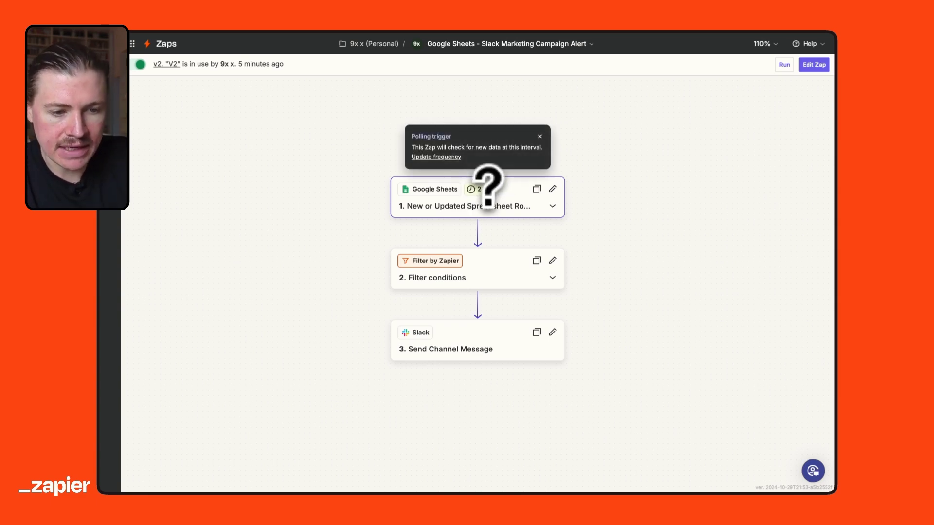
{"action": "left_click", "coordinate": [437, 157]}
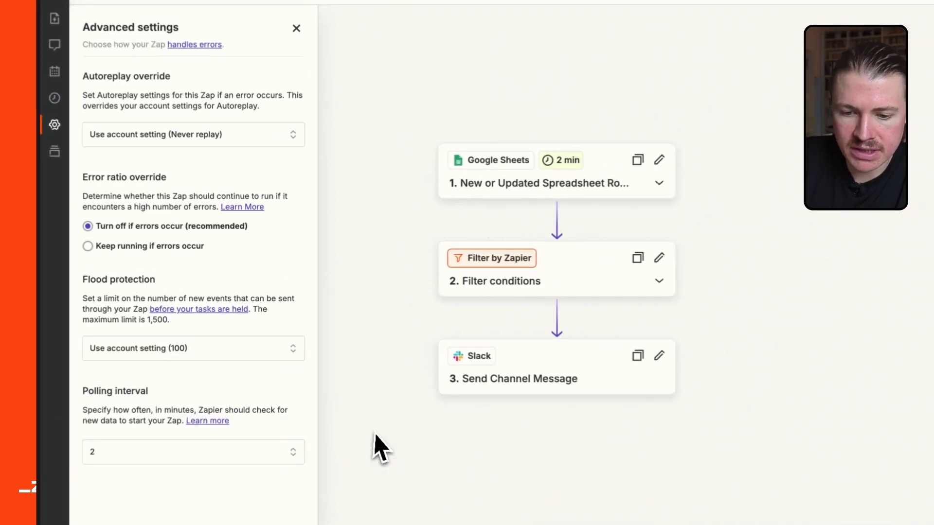
{"action": "left_click", "coordinate": [221, 413]}
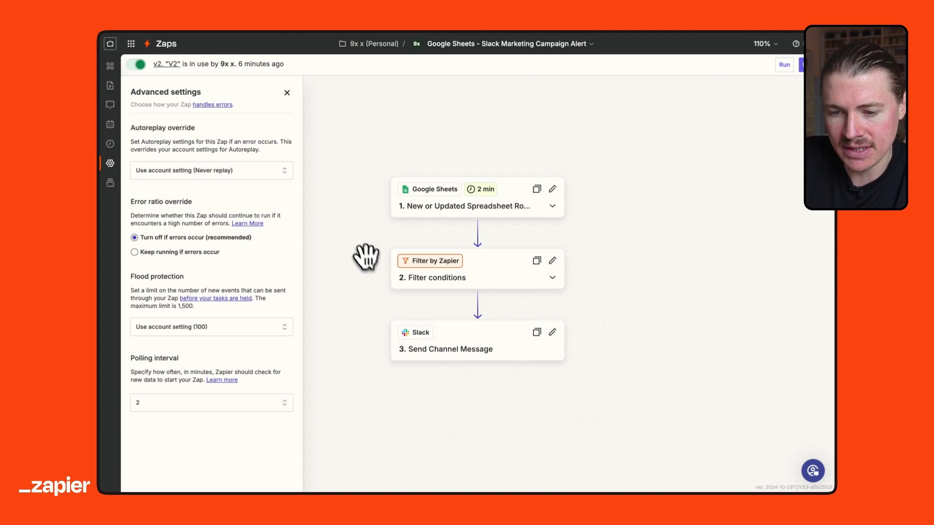
{"action": "left_click", "coordinate": [287, 93]}
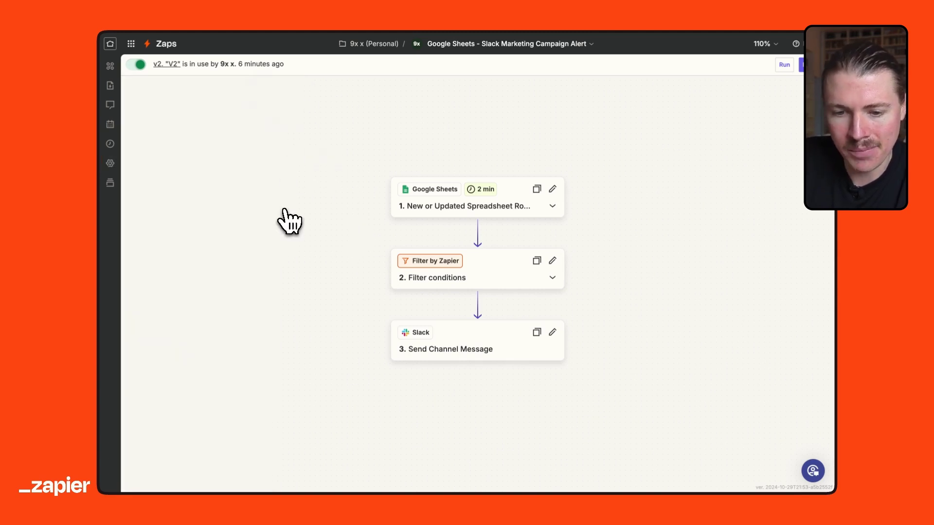
Step: Set the 12 Days of Christmas status in cell E8 to Planning, then return to Zapier
{"action": "mouse_move", "coordinate": [115, 250]}
{"action": "left_click", "coordinate": [129, 275]}
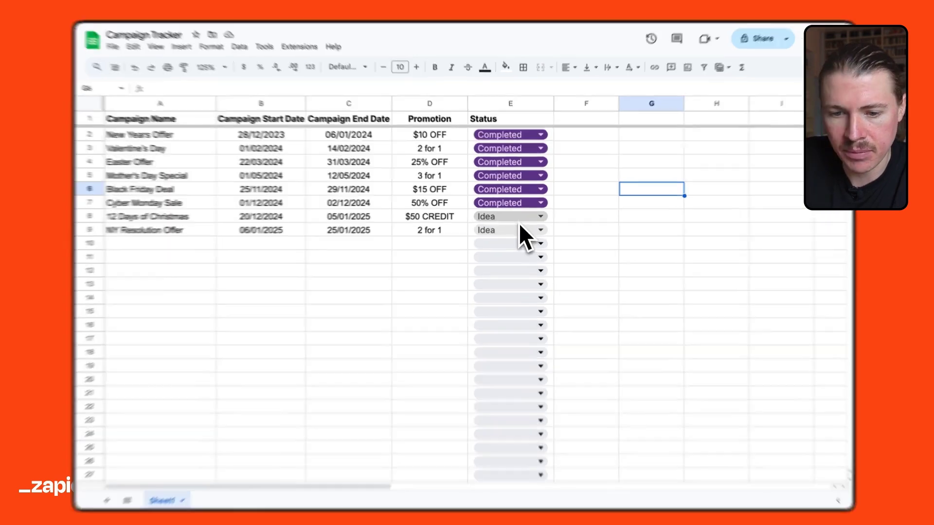
{"action": "left_click", "coordinate": [519, 220]}
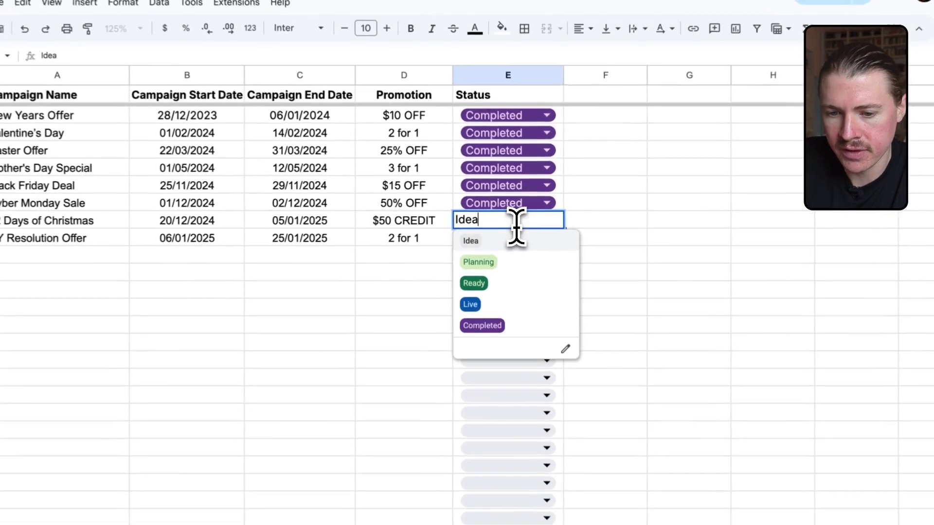
{"action": "left_click", "coordinate": [510, 267]}
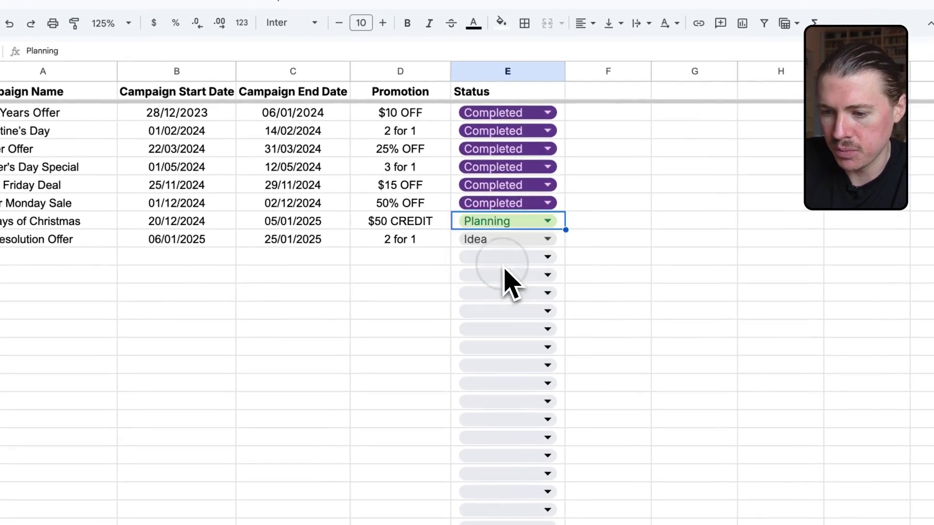
{"action": "left_click", "coordinate": [625, 225]}
{"action": "mouse_move", "coordinate": [113, 292]}
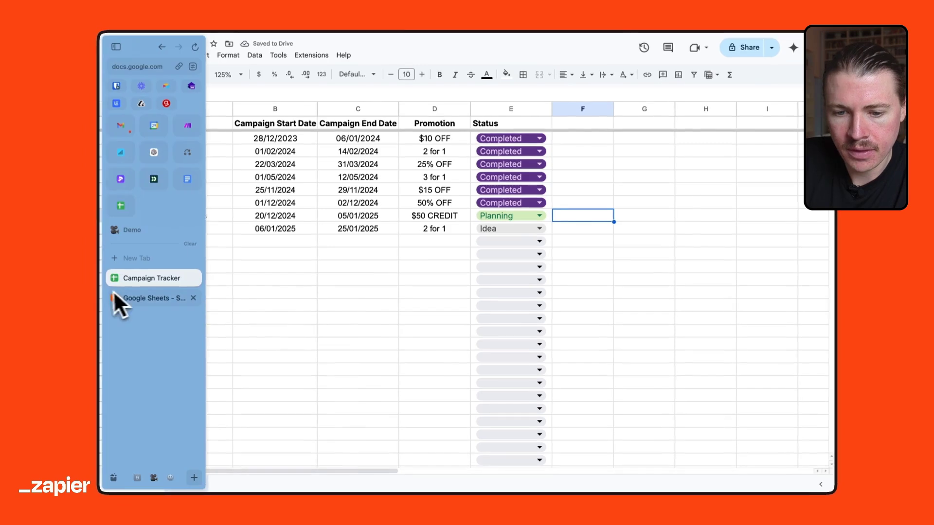
{"action": "left_click", "coordinate": [145, 296]}
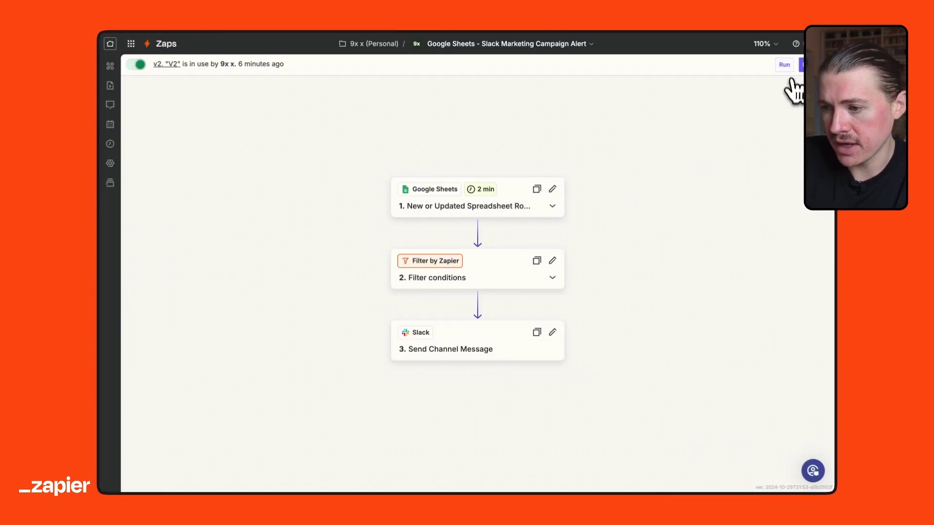
Step: Run the Zap and check Slack for the 12 Days of Christmas alert
{"action": "left_click", "coordinate": [785, 66]}
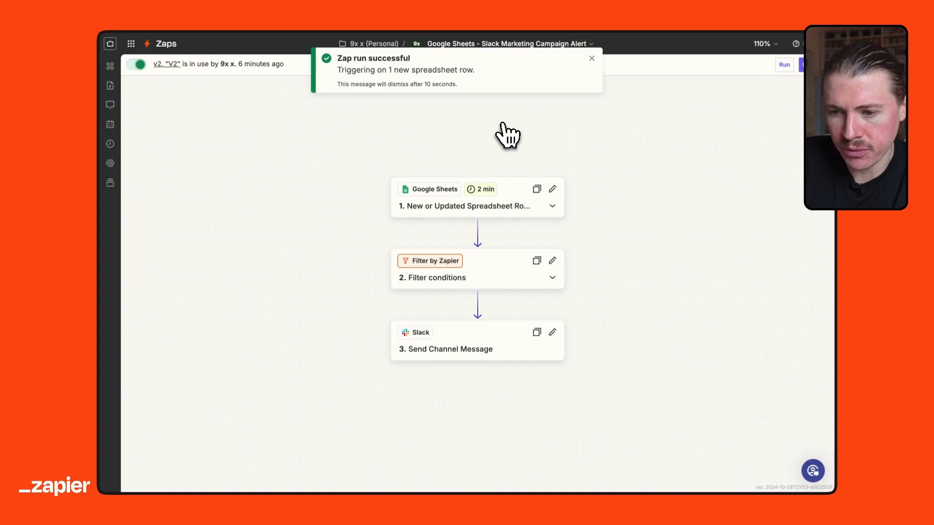
{"action": "key", "text": "ctrl+Right"}
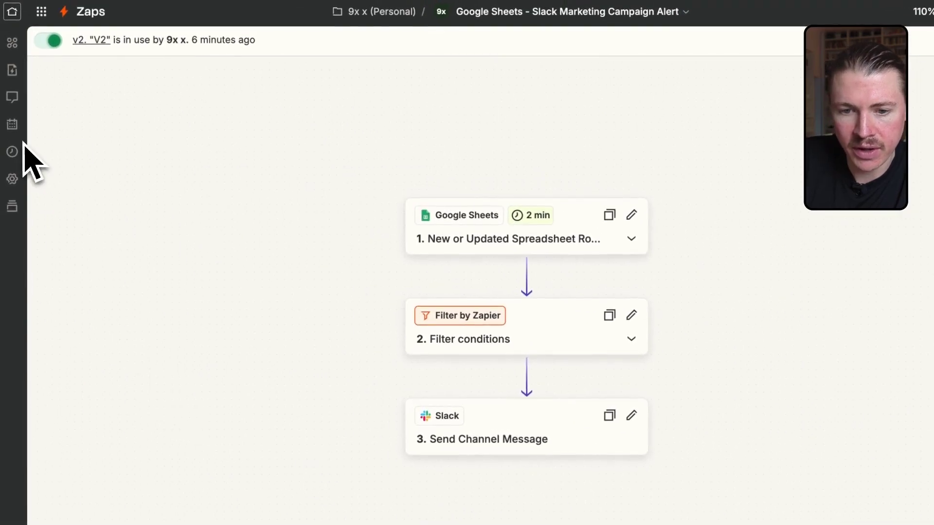
Step: Open the Zap runs log and refresh it to confirm the new successful run
{"action": "left_click", "coordinate": [12, 152]}
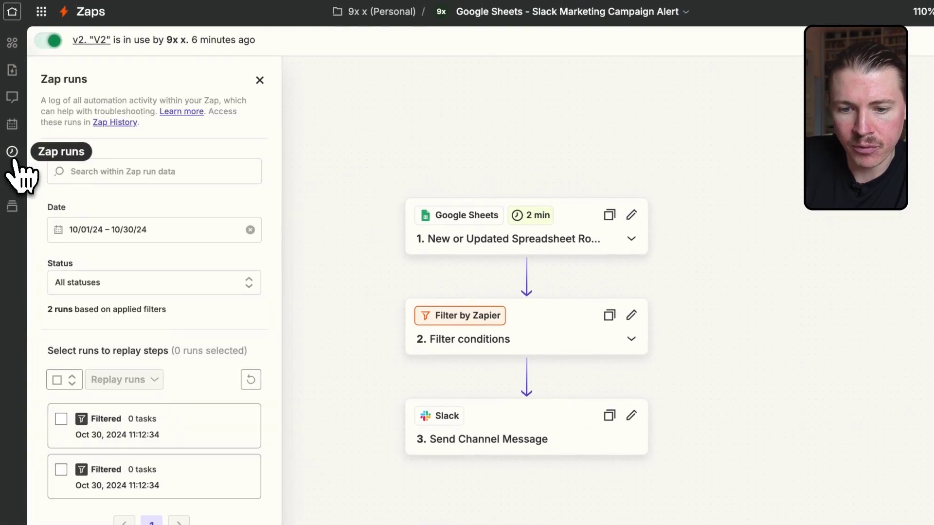
{"action": "left_click", "coordinate": [252, 381]}
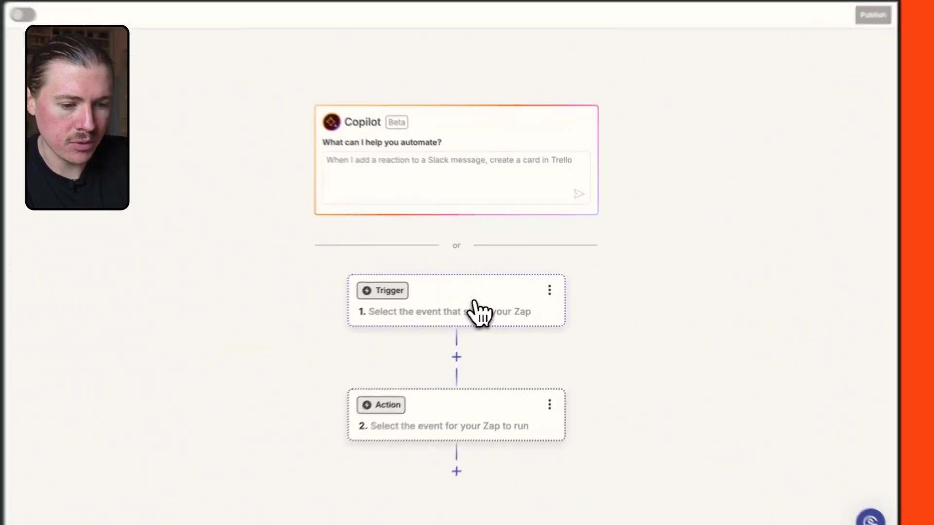
Step: Set the Zap's trigger to Gmail with the New Email Matching Search event
{"action": "left_click", "coordinate": [497, 301]}
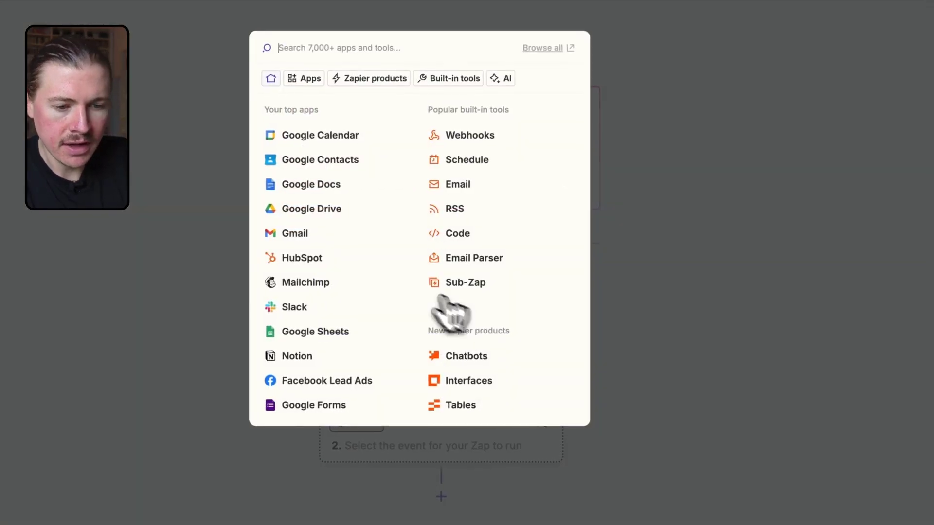
{"action": "left_click", "coordinate": [290, 234]}
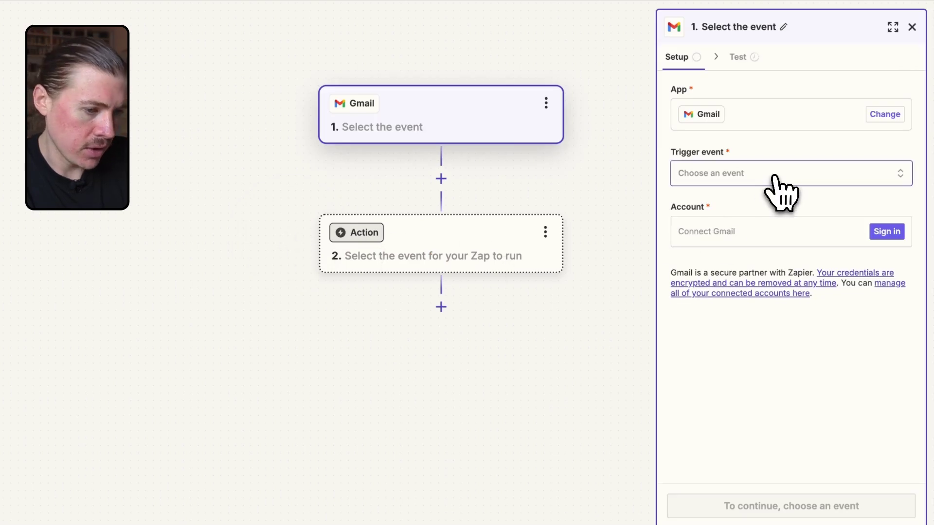
{"action": "left_click", "coordinate": [779, 188]}
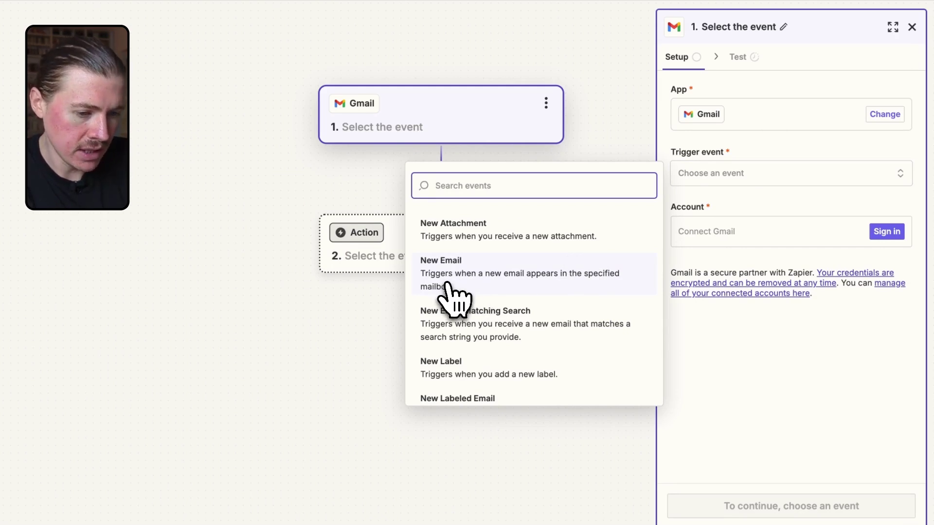
{"action": "scroll", "coordinate": [449, 296], "scroll_direction": "down", "scroll_amount": 1}
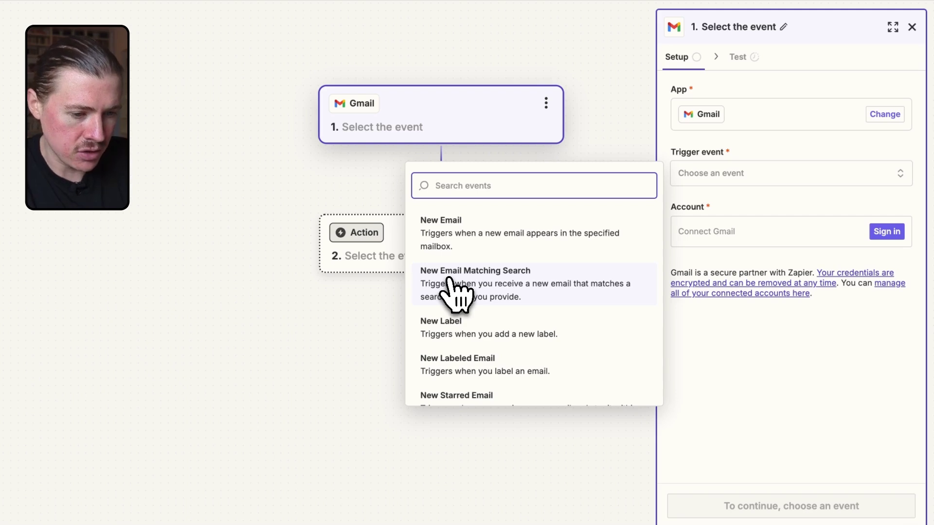
{"action": "left_click", "coordinate": [533, 295]}
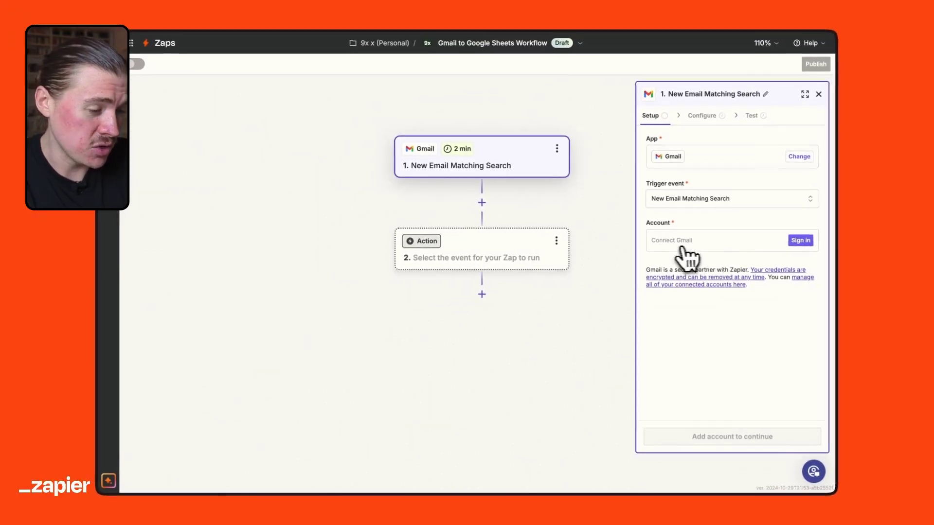
Step: Sign in with a Google account, allow Zapier access, and continue to the trigger configuration
{"action": "left_click", "coordinate": [804, 241]}
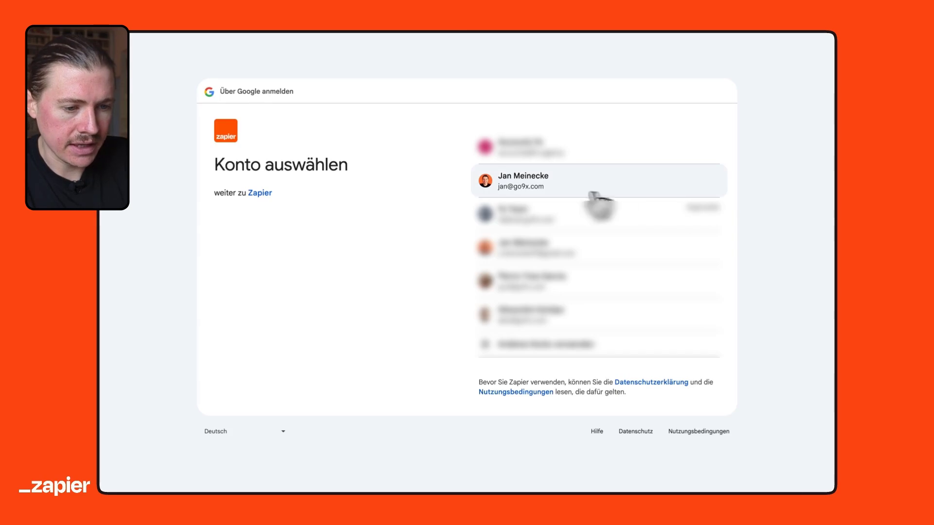
{"action": "left_click", "coordinate": [530, 185]}
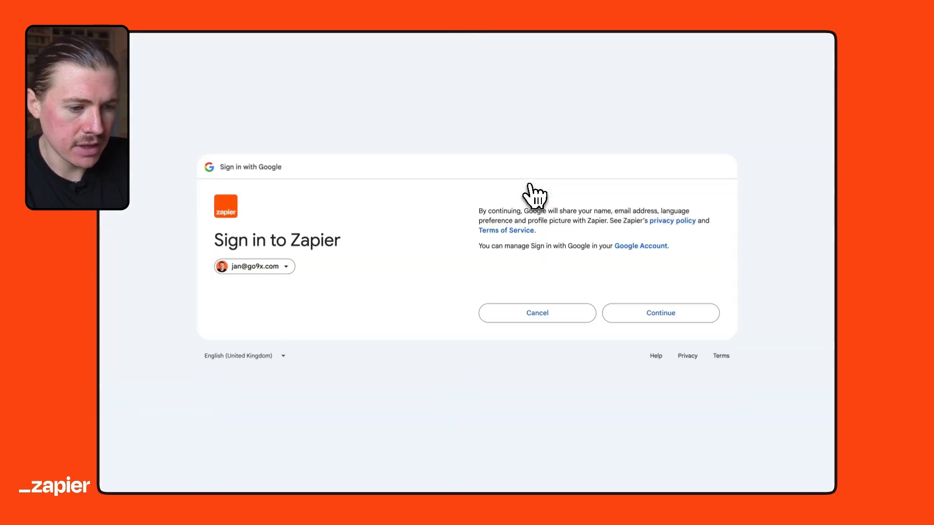
{"action": "left_click", "coordinate": [661, 317]}
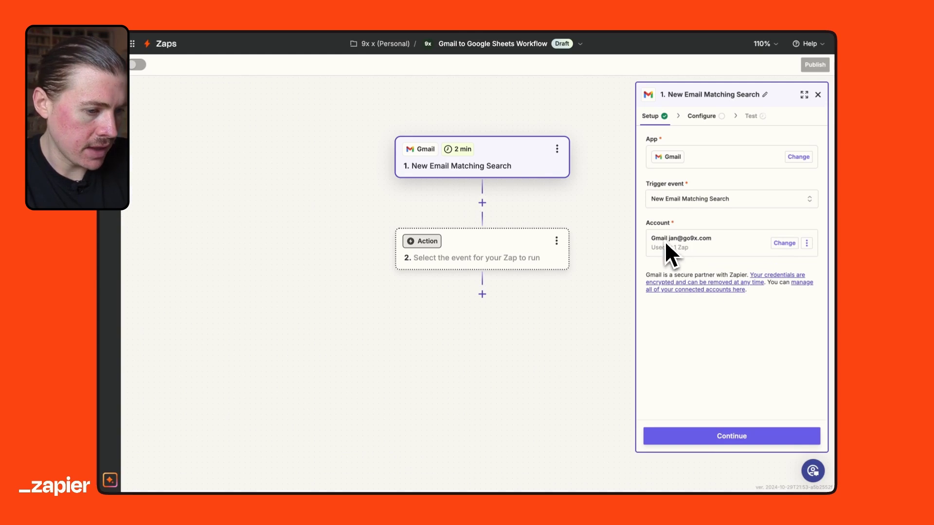
{"action": "left_click", "coordinate": [734, 438]}
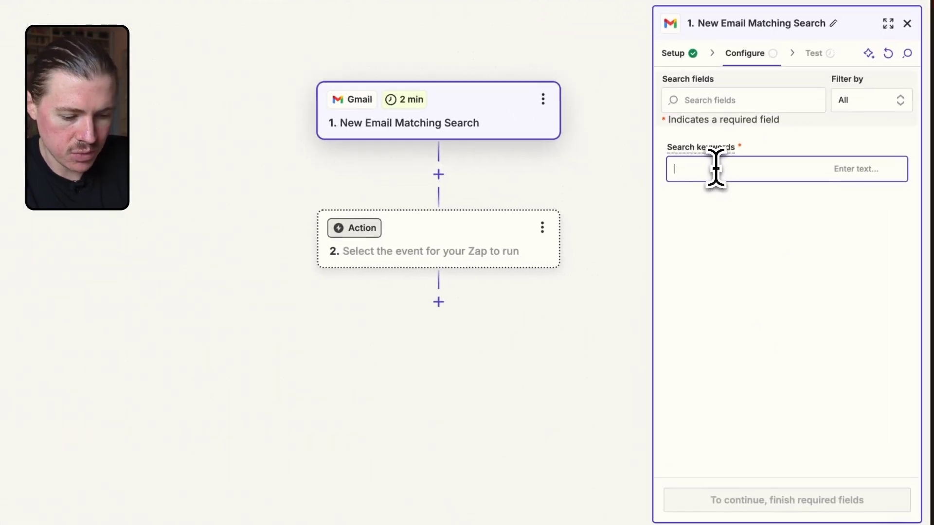
Step: Search for 'invoice' emails, test the trigger, and continue with the Email C sample record
{"action": "type", "text": "invoice"}
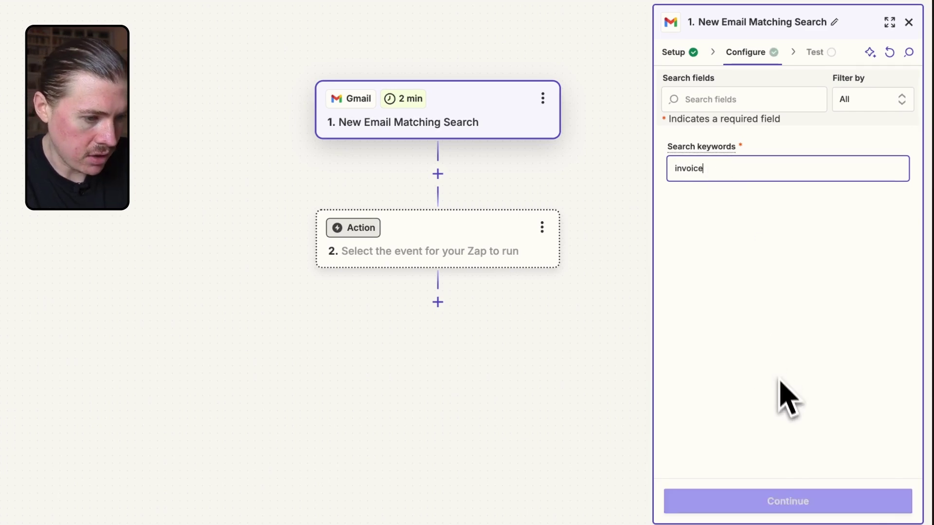
{"action": "left_click", "coordinate": [790, 506]}
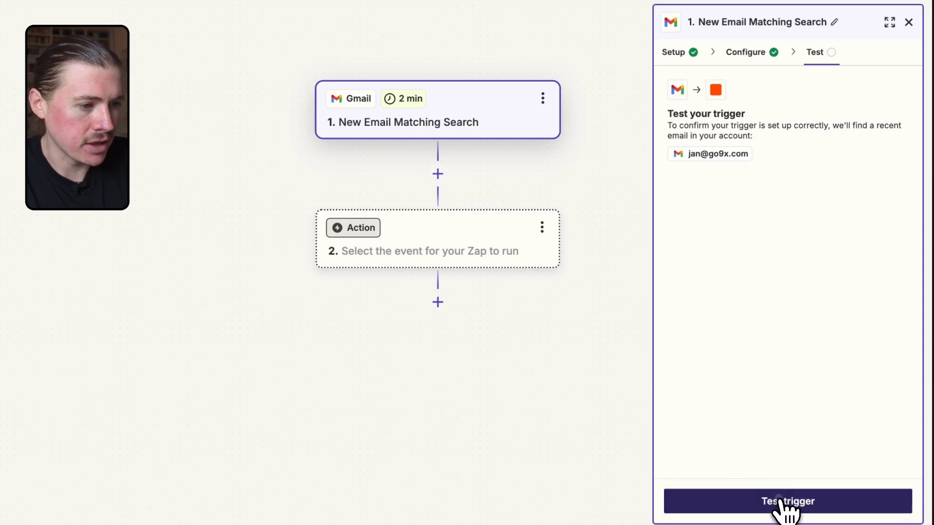
{"action": "left_click", "coordinate": [778, 501]}
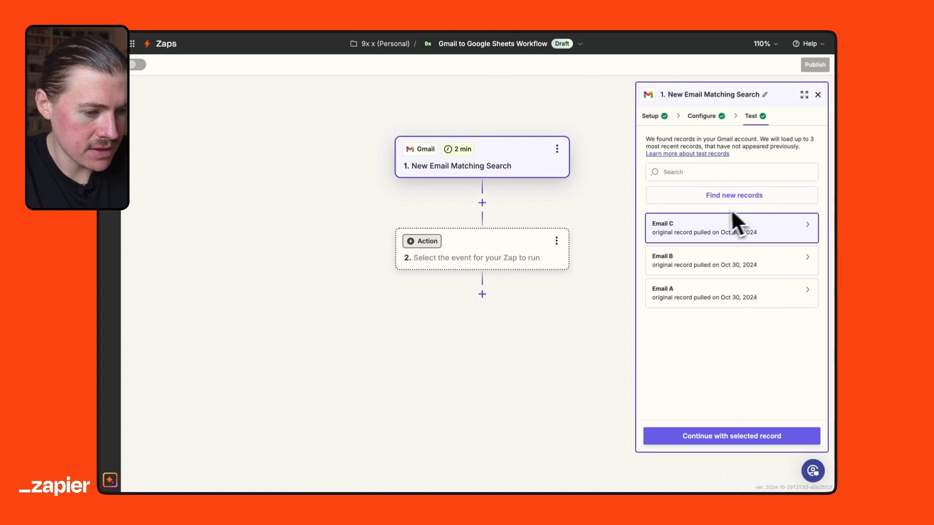
{"action": "left_click", "coordinate": [712, 230]}
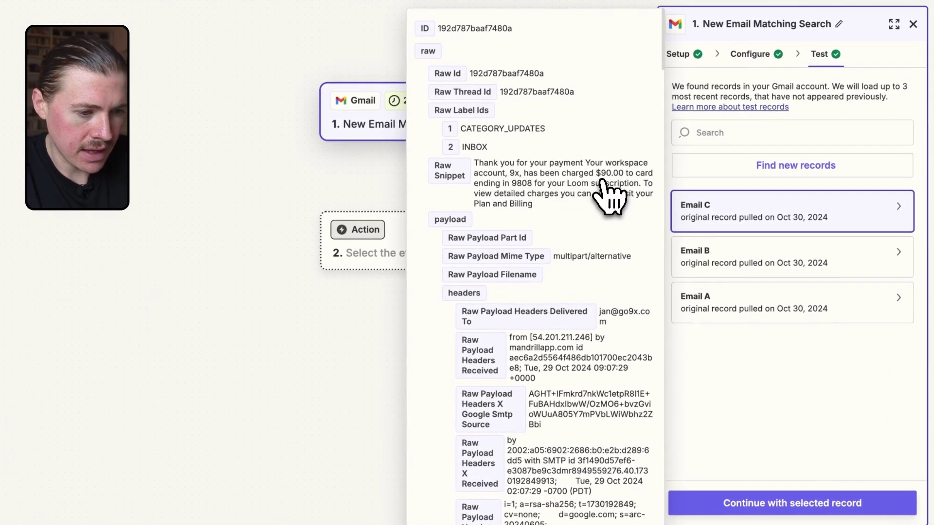
{"action": "left_click", "coordinate": [793, 506]}
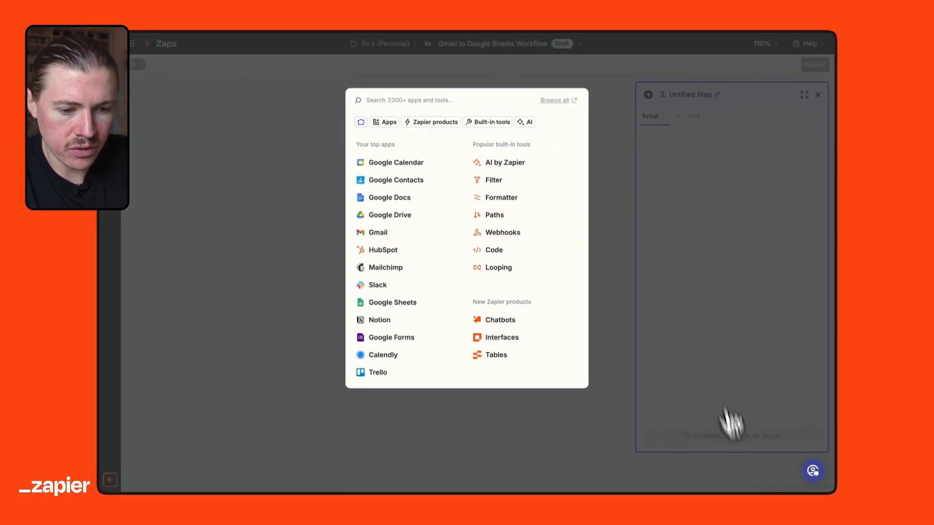
Step: Make step 2 a Google Sheets Create Spreadsheet Row action
{"action": "left_click", "coordinate": [403, 303]}
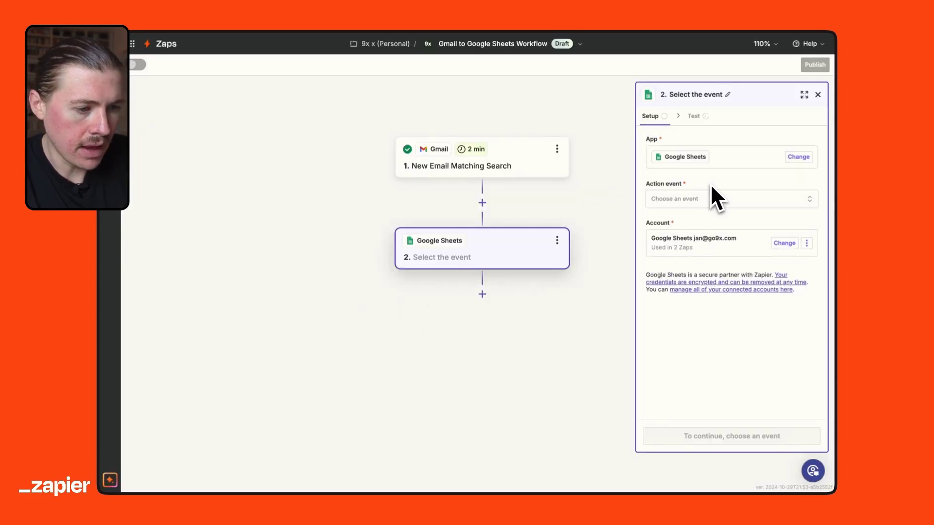
{"action": "left_click", "coordinate": [699, 199]}
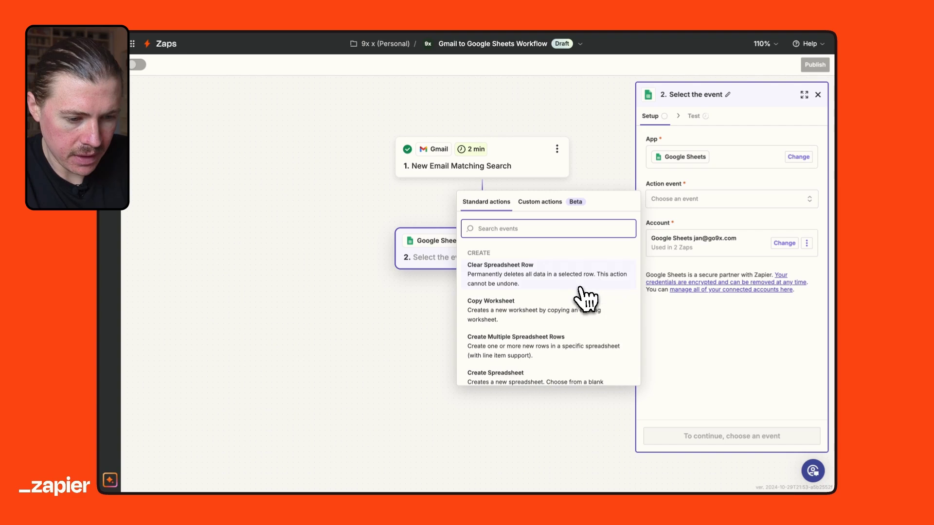
{"action": "scroll", "coordinate": [581, 291], "scroll_direction": "down", "scroll_amount": 5}
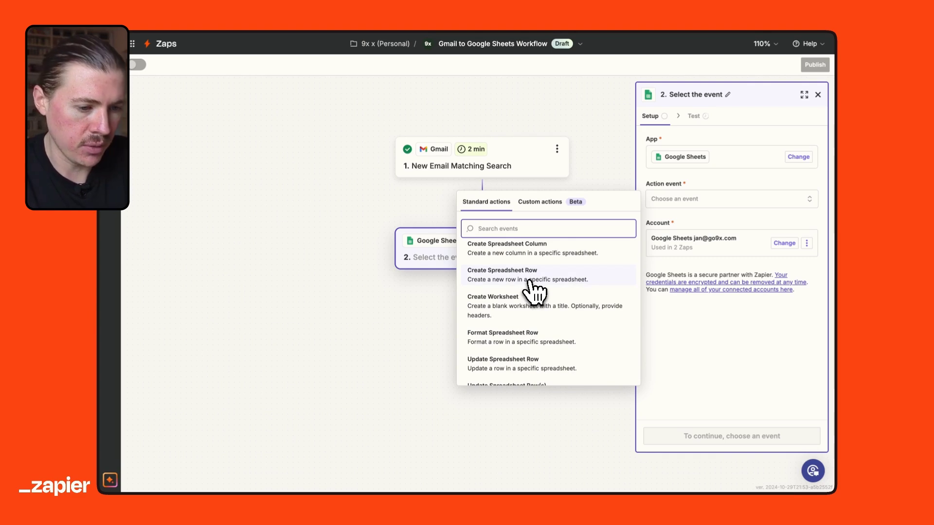
{"action": "left_click", "coordinate": [530, 280]}
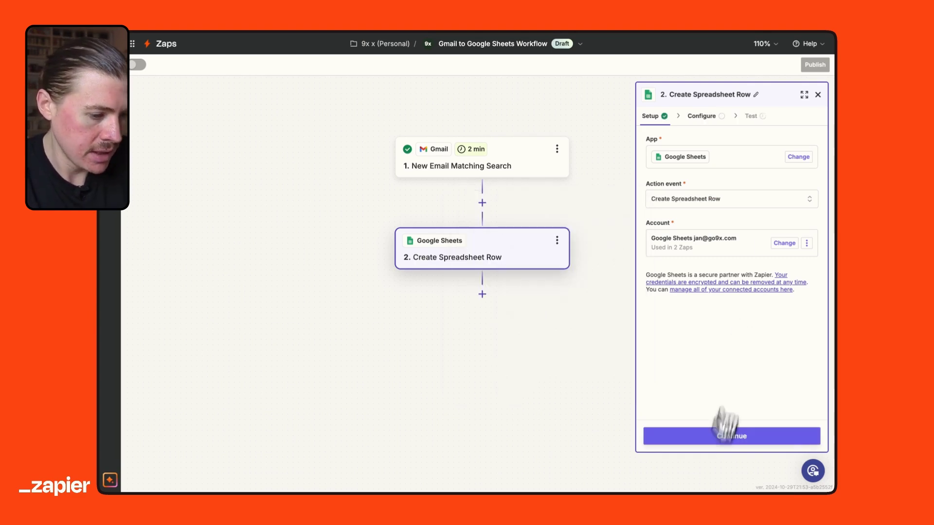
{"action": "left_click", "coordinate": [721, 438]}
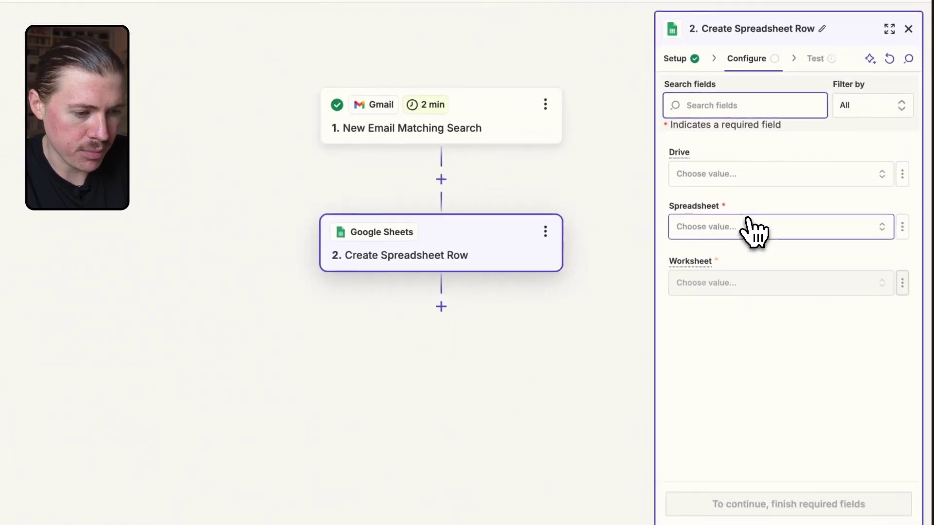
Step: Target the Invoice Logger spreadsheet and its Sheet1 worksheet
{"action": "left_click", "coordinate": [703, 236]}
{"action": "type", "text": "In"}
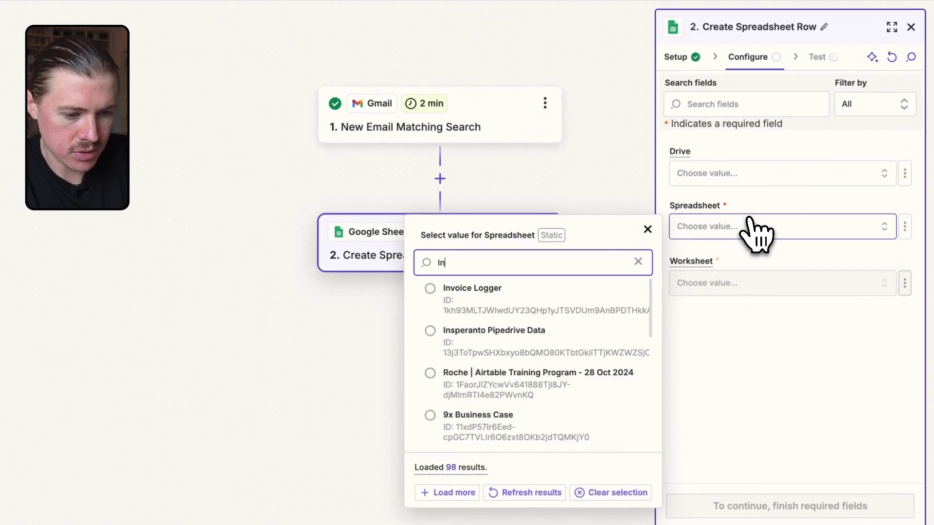
{"action": "type", "text": "voice"}
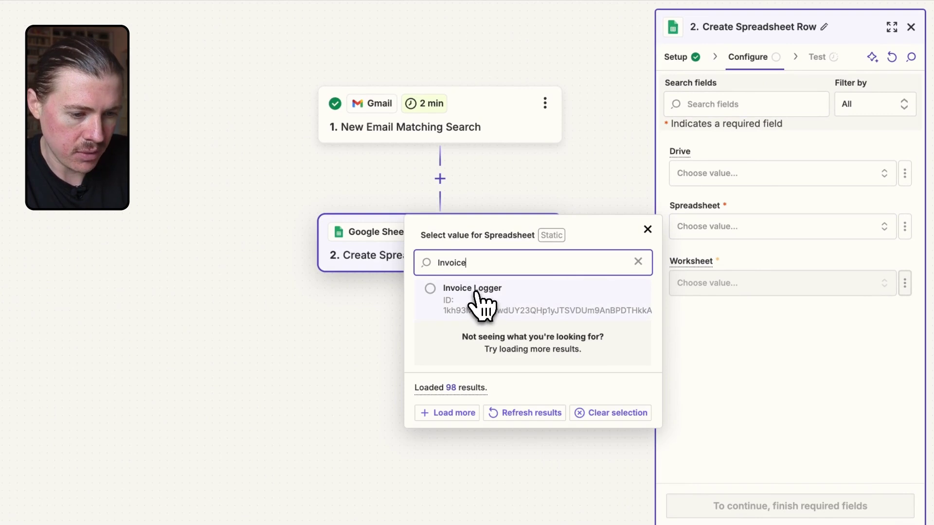
{"action": "left_click", "coordinate": [476, 291]}
{"action": "left_click", "coordinate": [761, 287]}
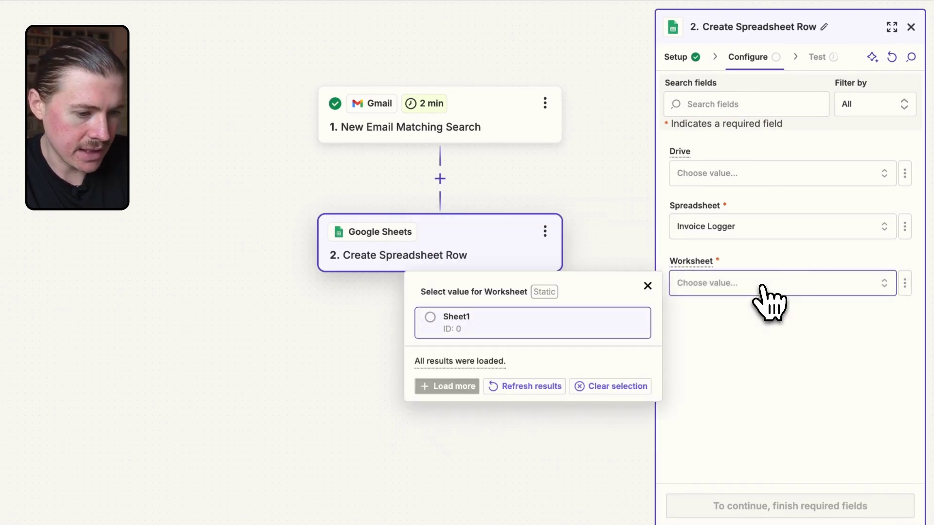
{"action": "left_click", "coordinate": [444, 319]}
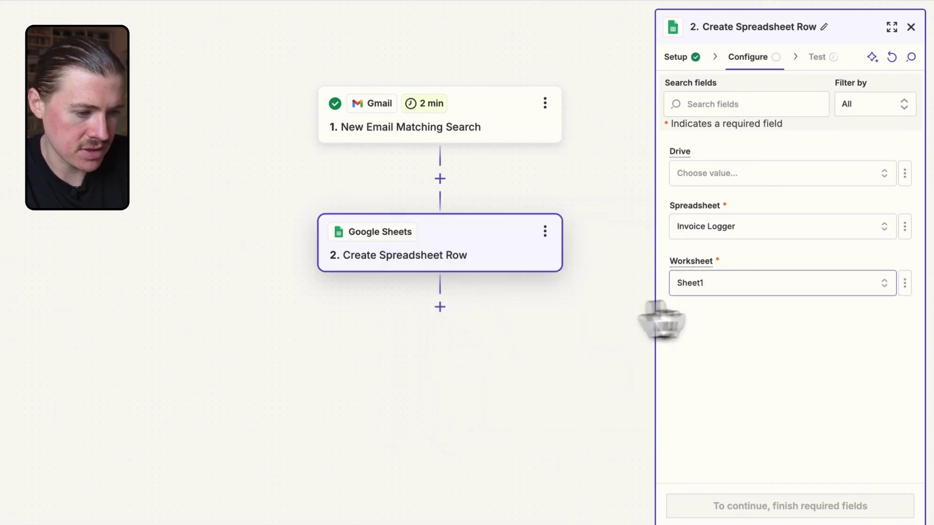
Step: Map the email's Subject, From Name and From Email into the Subject, From and From Email columns
{"action": "scroll", "coordinate": [799, 309], "scroll_direction": "down", "scroll_amount": 3}
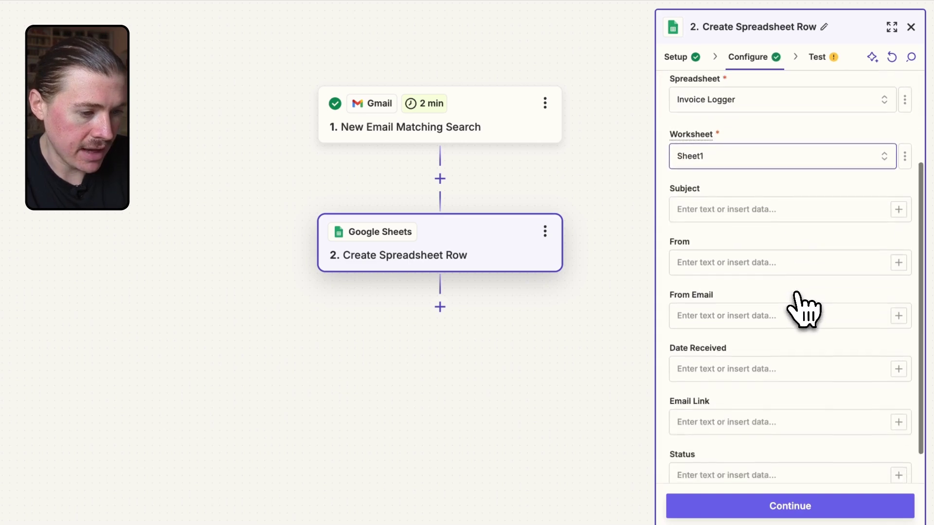
{"action": "scroll", "coordinate": [803, 309], "scroll_direction": "down", "scroll_amount": 1}
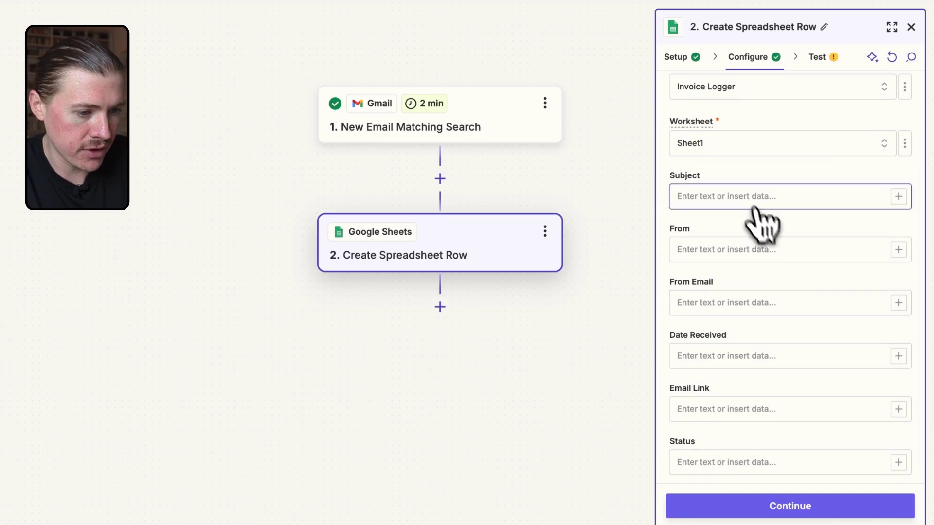
{"action": "left_click", "coordinate": [711, 192]}
{"action": "type", "text": "/"}
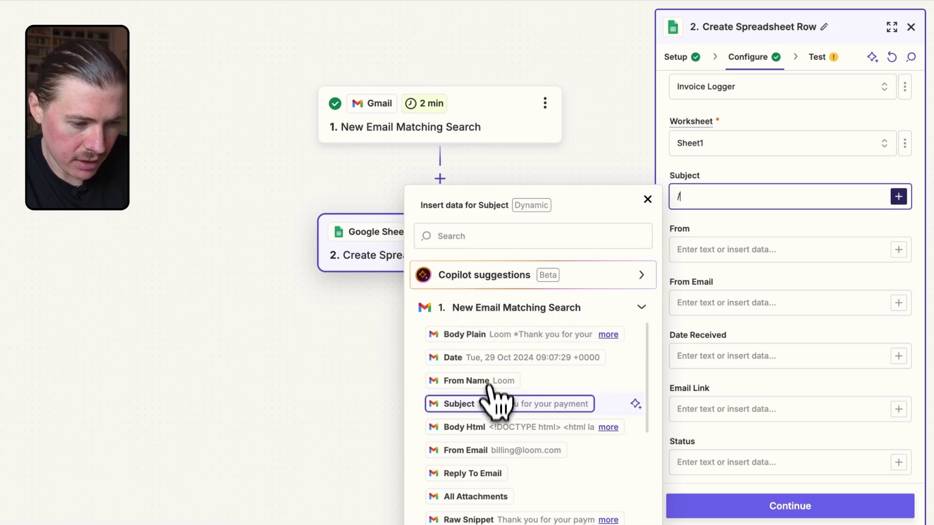
{"action": "left_click", "coordinate": [493, 404]}
{"action": "left_click", "coordinate": [691, 250]}
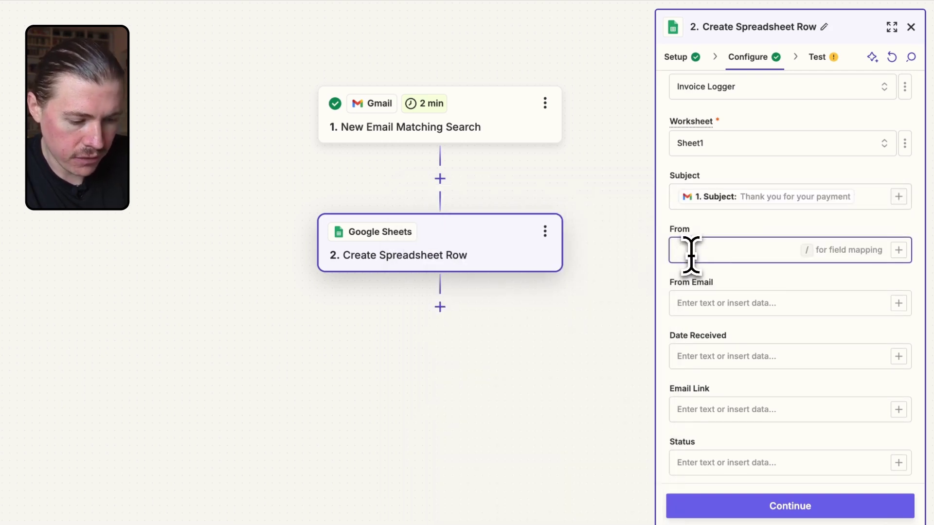
{"action": "type", "text": "/"}
{"action": "left_click", "coordinate": [489, 402]}
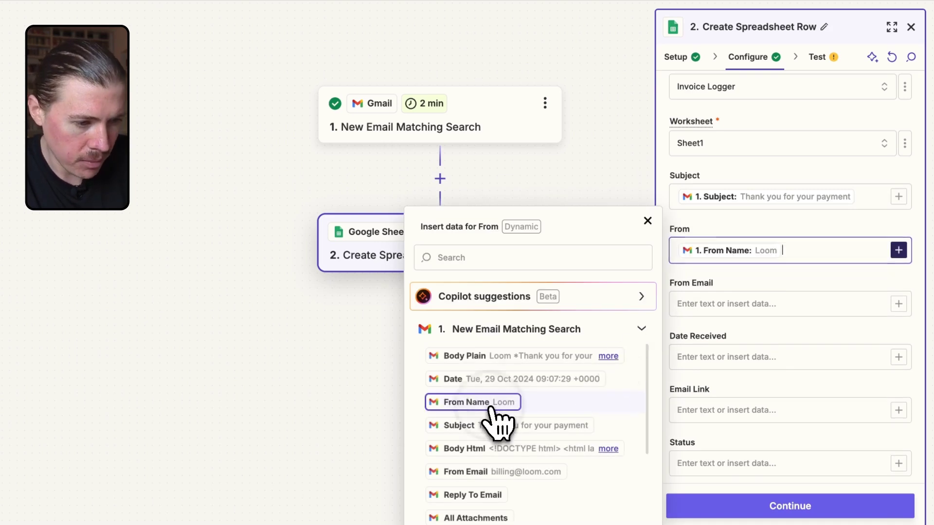
{"action": "left_click", "coordinate": [733, 304]}
{"action": "type", "text": "/"}
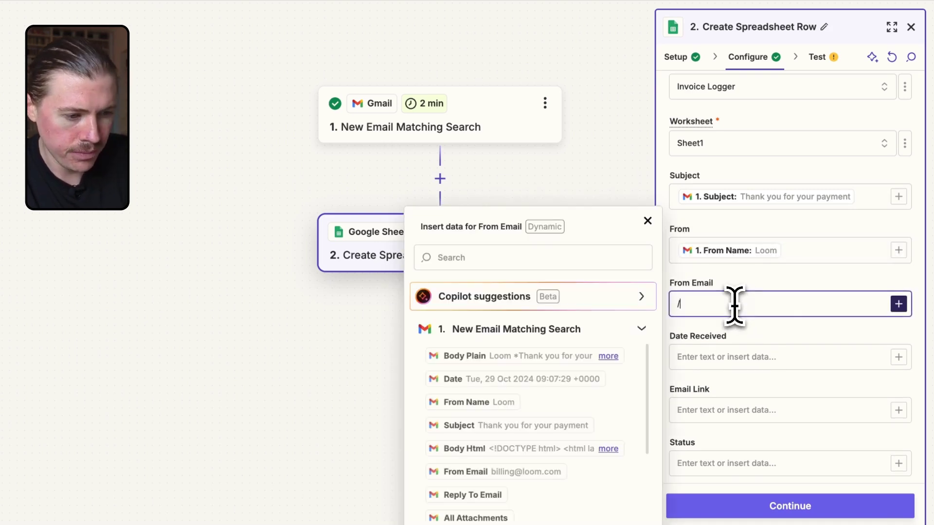
{"action": "left_click", "coordinate": [505, 472]}
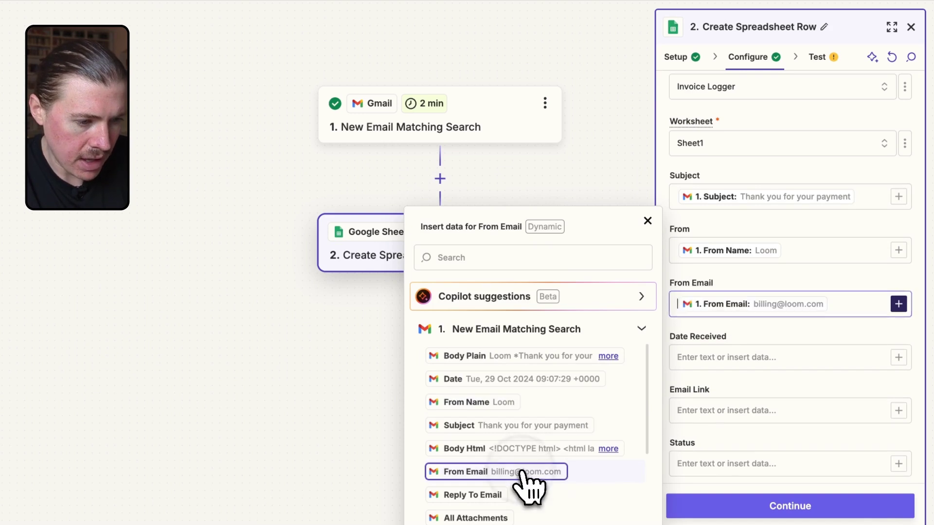
Step: Map the email's Date into Date Received and Message Url into Email Link
{"action": "left_click", "coordinate": [765, 358]}
{"action": "type", "text": "/"}
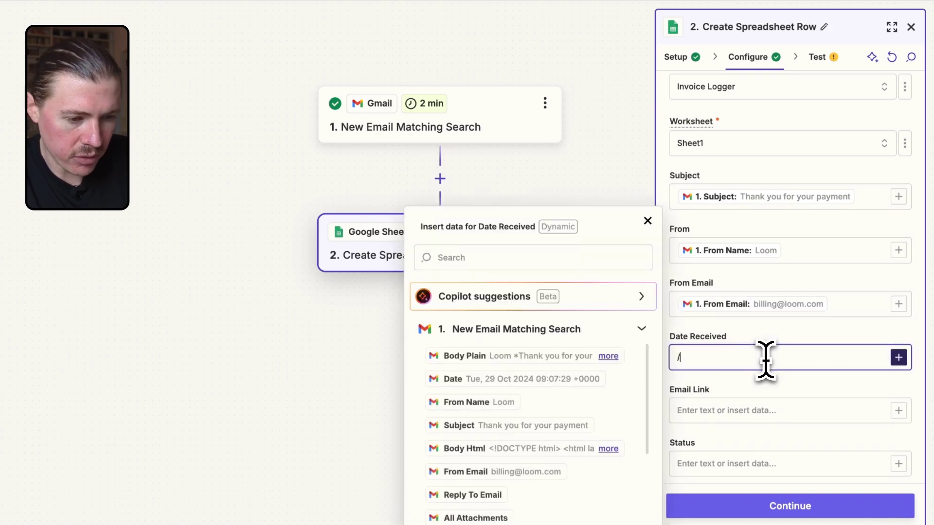
{"action": "left_click", "coordinate": [559, 381]}
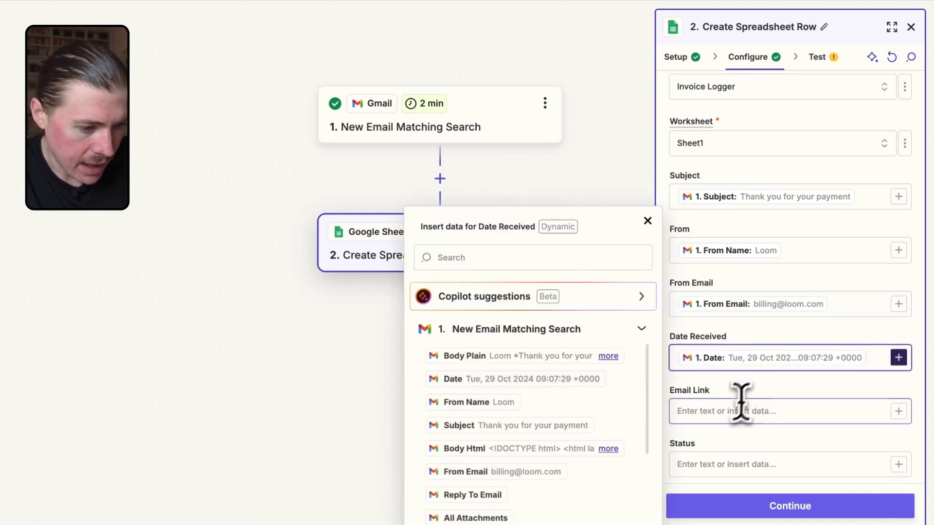
{"action": "left_click", "coordinate": [725, 412]}
{"action": "type", "text": "/"}
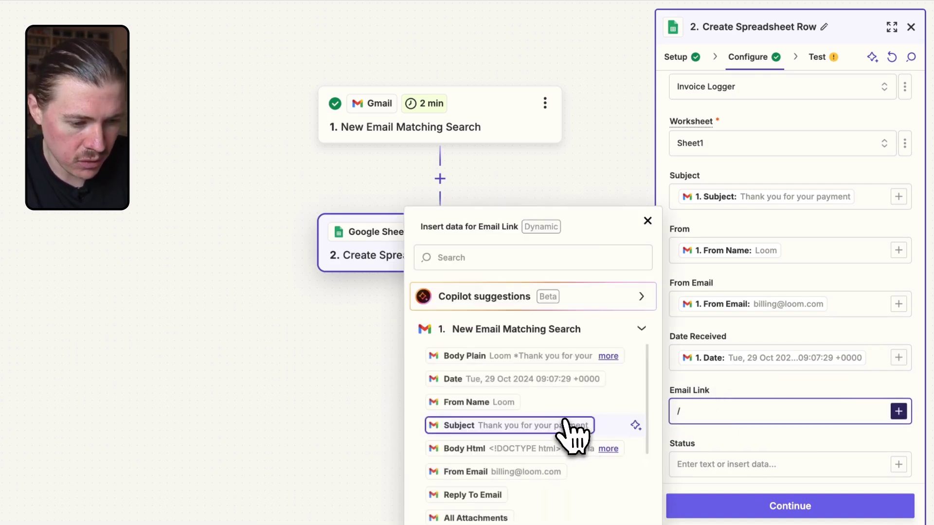
{"action": "scroll", "coordinate": [566, 428], "scroll_direction": "down", "scroll_amount": 5}
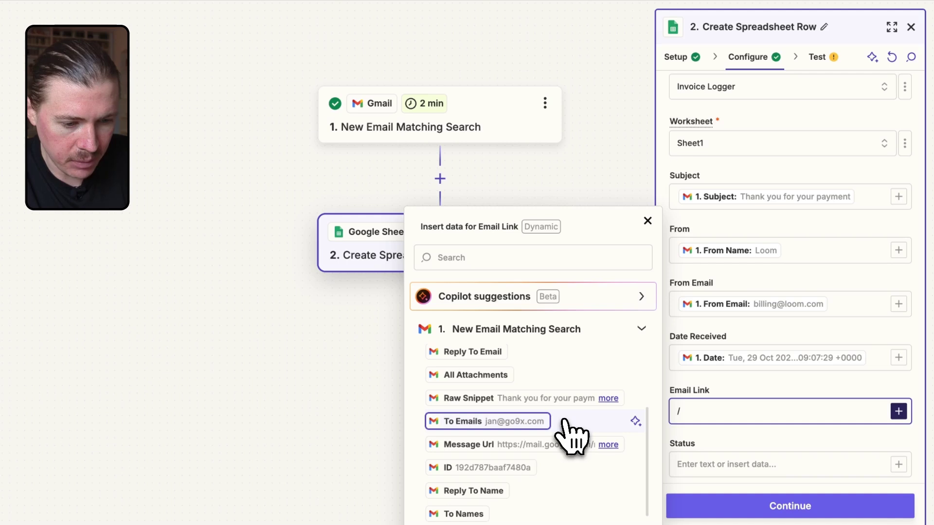
{"action": "left_click", "coordinate": [510, 444]}
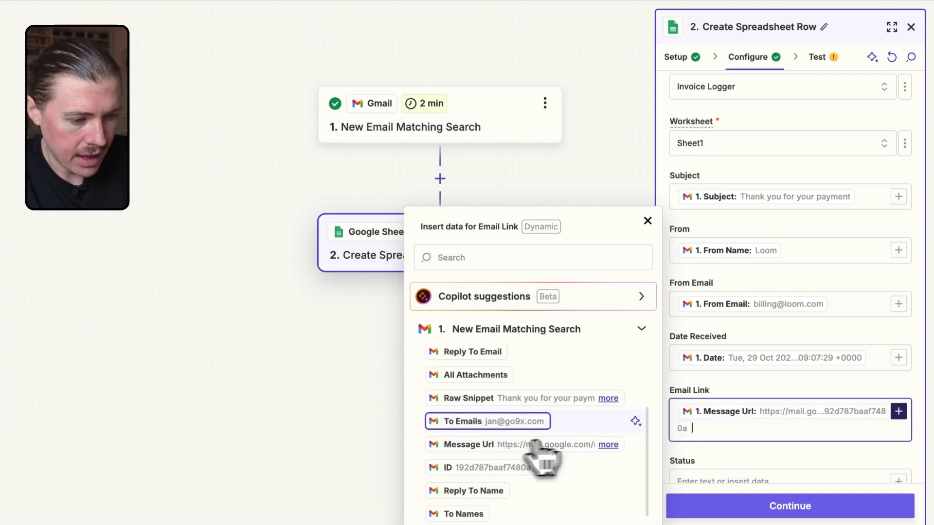
{"action": "scroll", "coordinate": [734, 462], "scroll_direction": "down", "scroll_amount": 2}
Step: Check the Invoice Logger sheet for the allowed Status values, New or Processed
{"action": "left_click", "coordinate": [715, 428]}
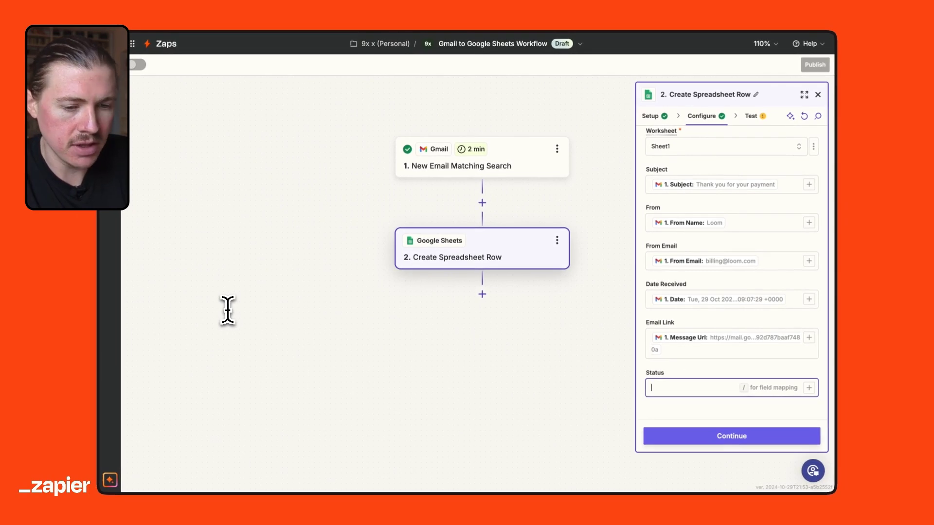
{"action": "left_click", "coordinate": [118, 313]}
{"action": "left_click", "coordinate": [742, 138]}
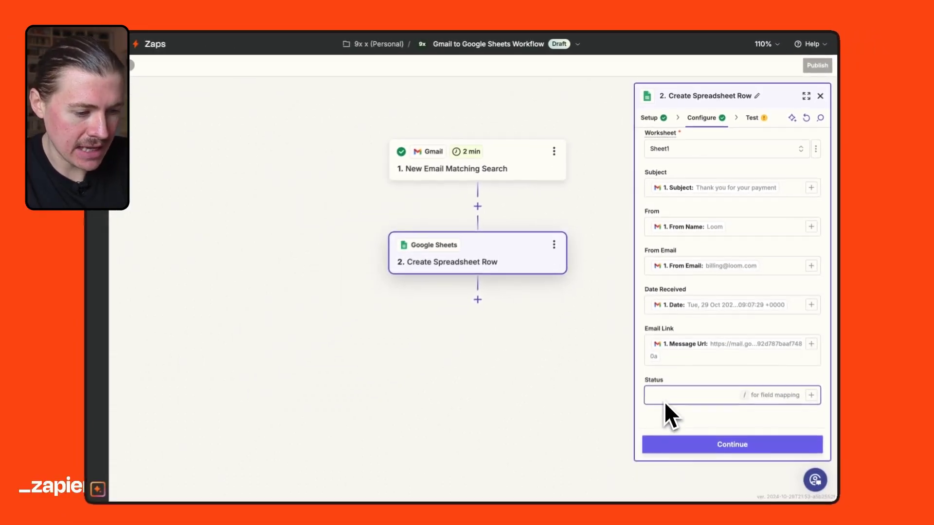
Step: Enter 'New' as the Status value and send a test row to the Invoice Logger sheet
{"action": "left_click", "coordinate": [664, 394]}
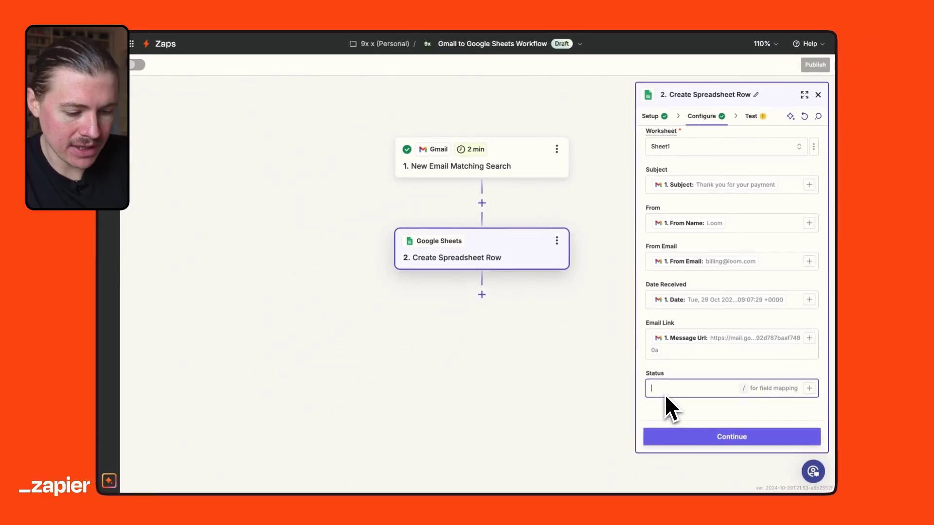
{"action": "type", "text": "New"}
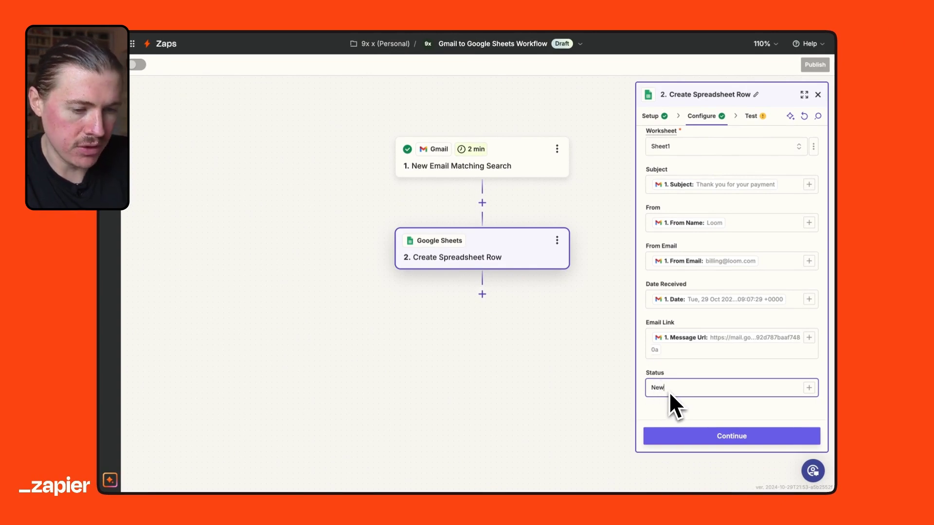
{"action": "left_click", "coordinate": [749, 437]}
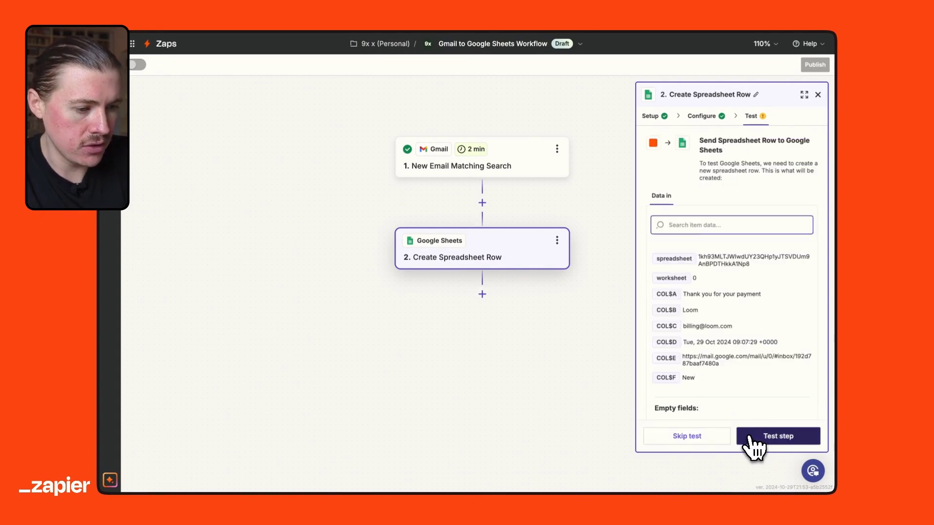
{"action": "scroll", "coordinate": [760, 408], "scroll_direction": "down", "scroll_amount": 2}
{"action": "left_click", "coordinate": [778, 436]}
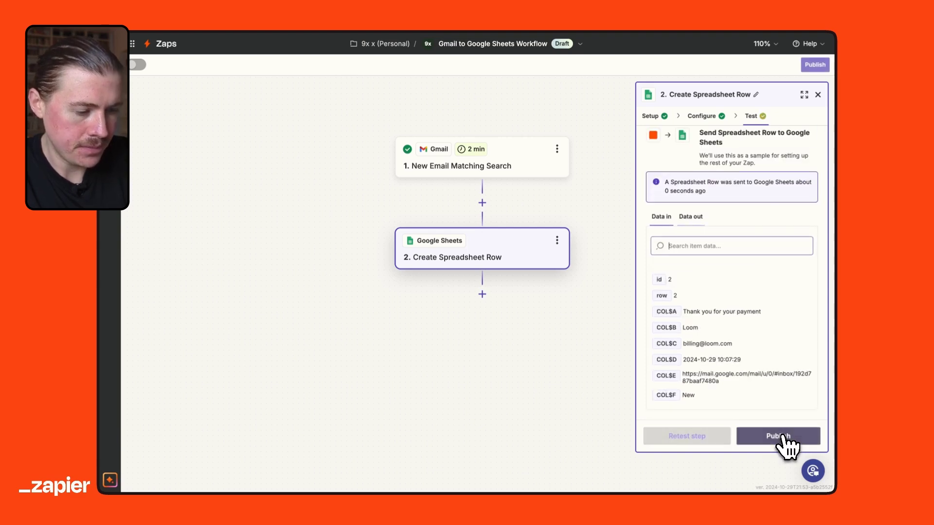
{"action": "scroll", "coordinate": [746, 348], "scroll_direction": "down", "scroll_amount": 1}
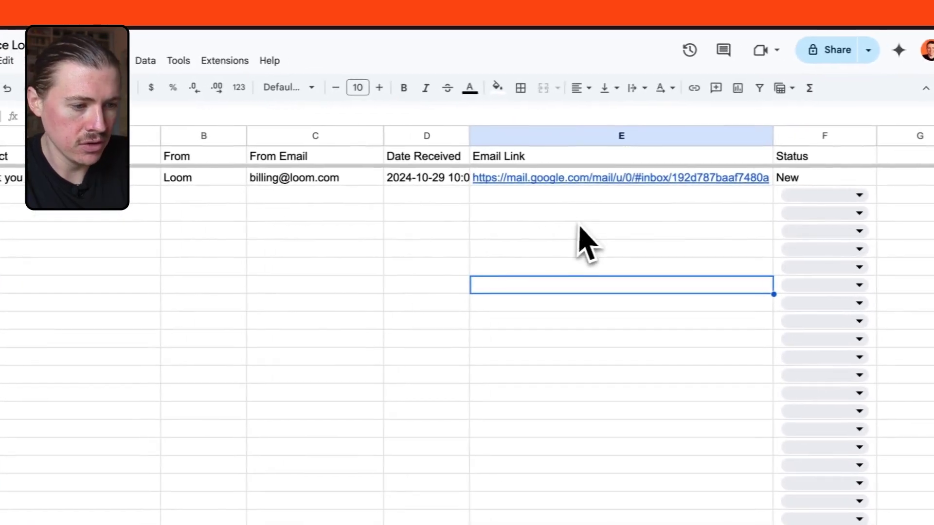
Step: Open row 2's Email Link to confirm it shows the Loom payment email in Gmail
{"action": "left_click", "coordinate": [616, 188]}
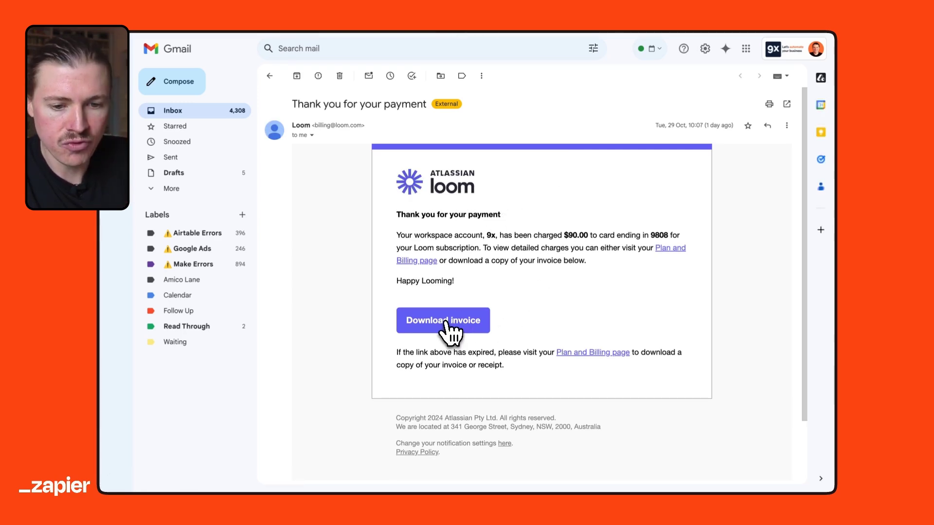
Step: Return to the Zap editor and publish the Gmail to Google Sheets Workflow
{"action": "mouse_move", "coordinate": [102, 369]}
{"action": "left_click", "coordinate": [138, 323]}
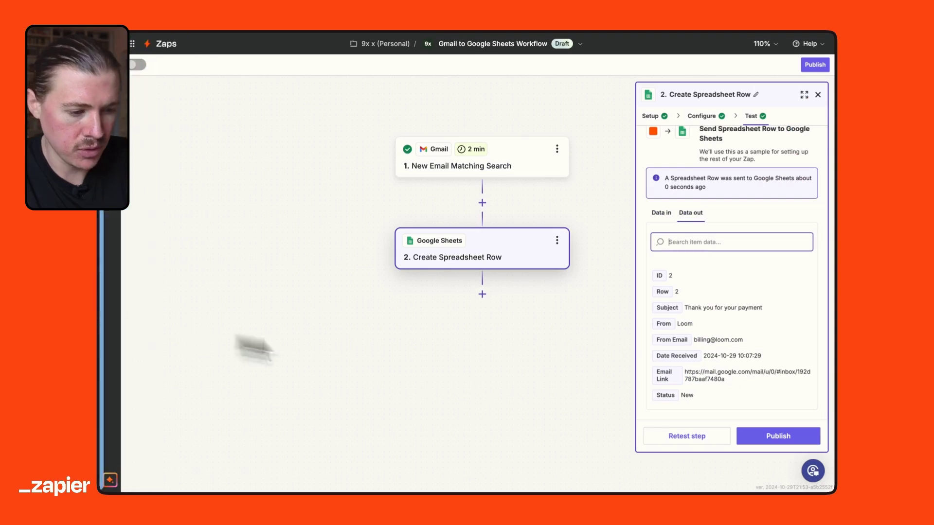
{"action": "left_click", "coordinate": [788, 436]}
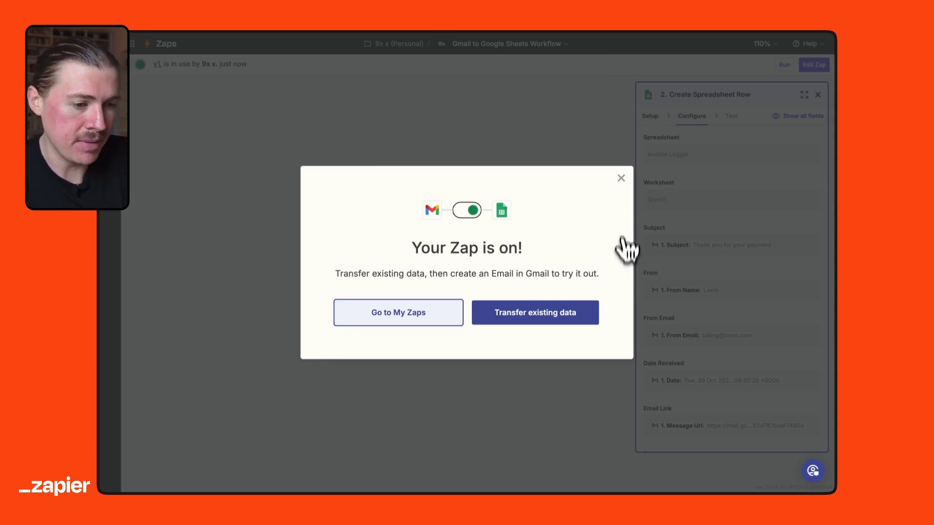
Step: Close the 'Your Zap is on!' confirmation dialog
{"action": "left_click", "coordinate": [621, 179]}
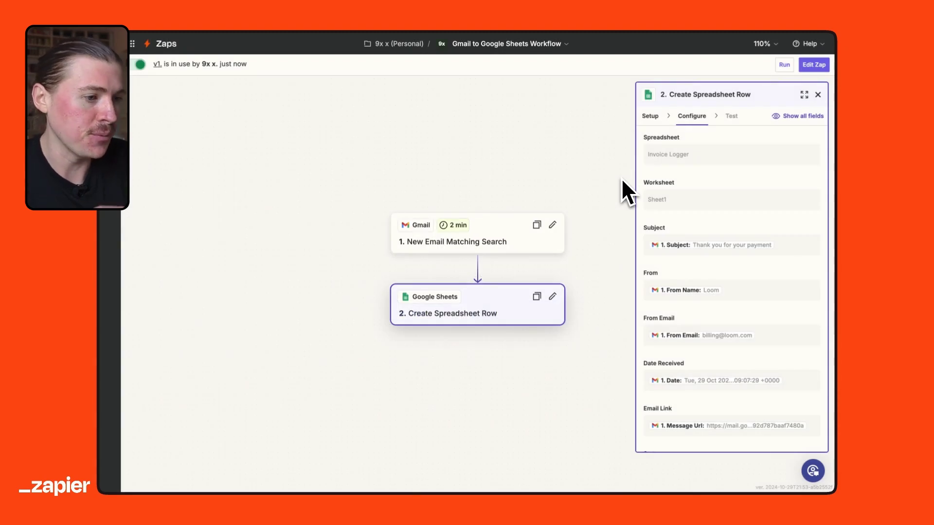